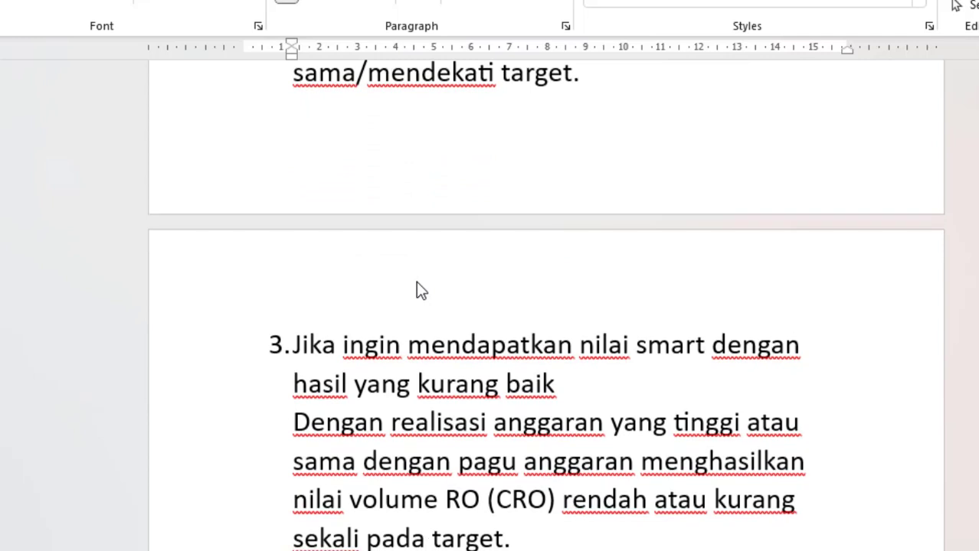
# Read point 3 of the Word document, highlighting the passage on low volume RO (CRO) relative to the target
pyautogui.scroll(-1, 416, 281)
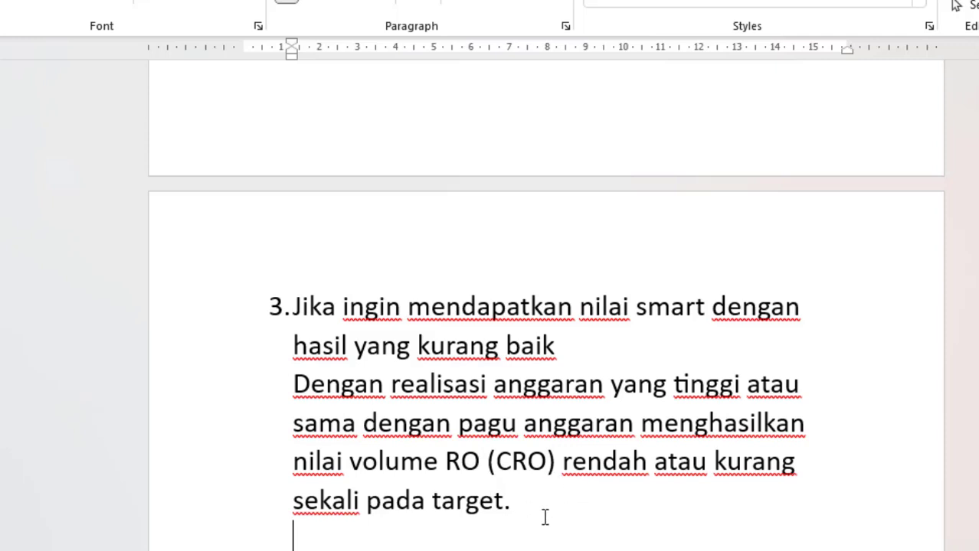
pyautogui.moveTo(530, 504); pyautogui.dragTo(366, 456)
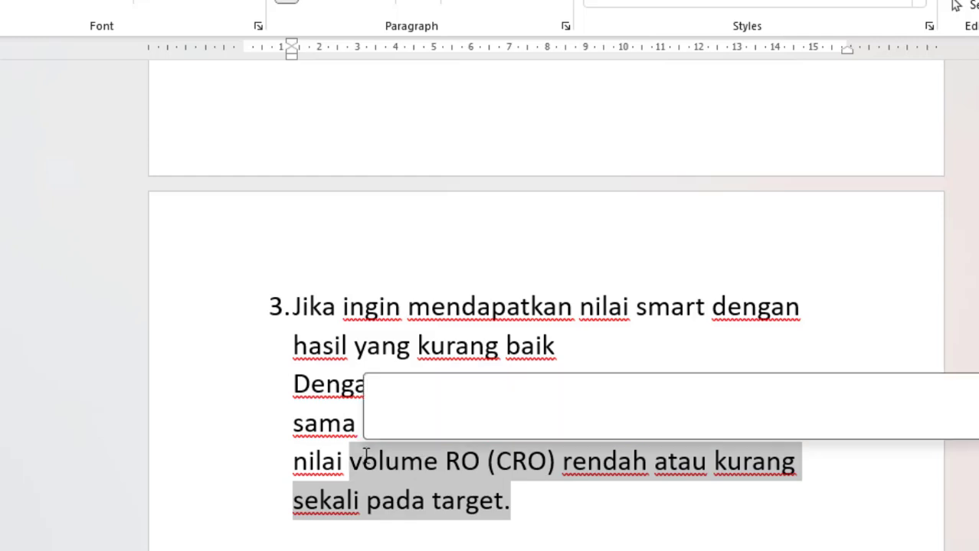
pyautogui.click(593, 522)
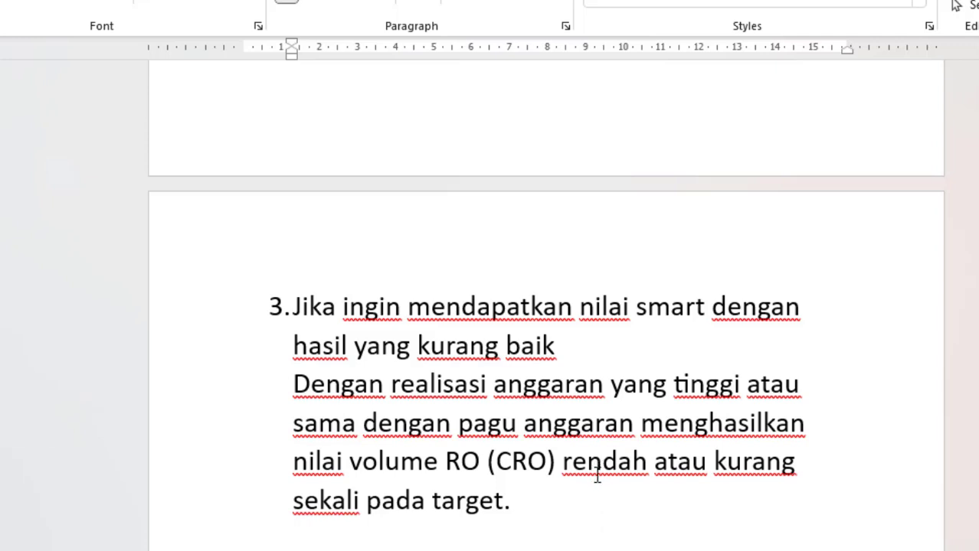
# Switch to the nilai.xlsx workbook in Excel and examine the Nilai Efisiensi and Capaian Output (CRO) indicators on Sheet1
pyautogui.moveTo(648, 550)
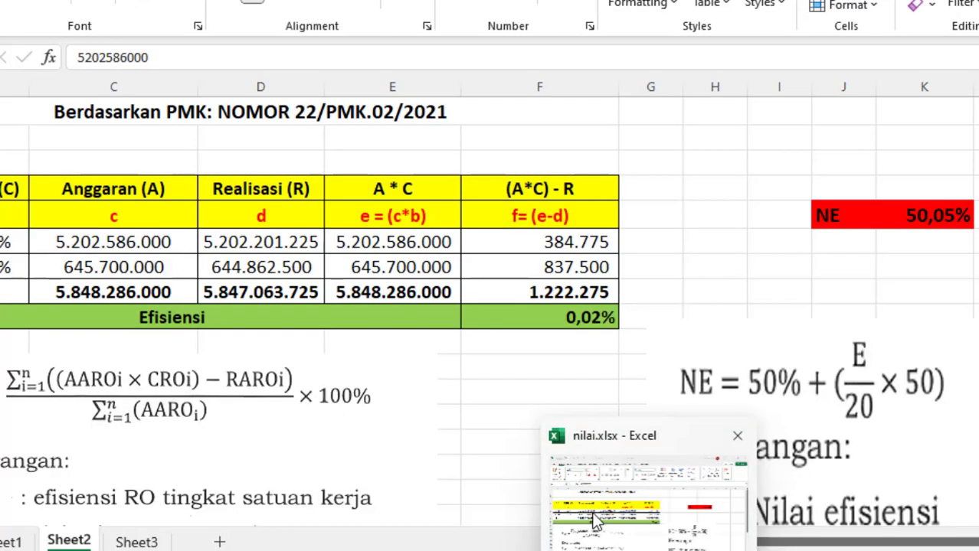
pyautogui.click(596, 520)
pyautogui.click(14, 542)
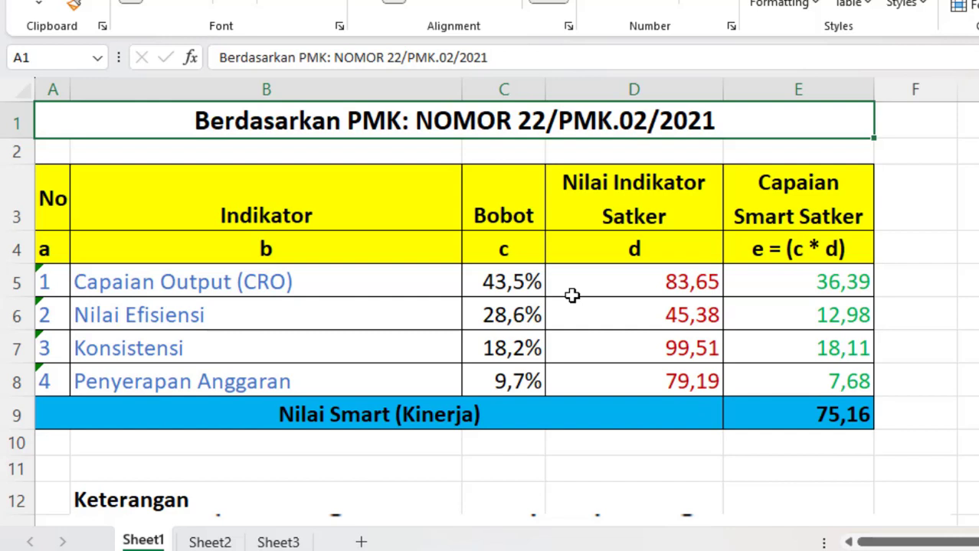
pyautogui.click(151, 323)
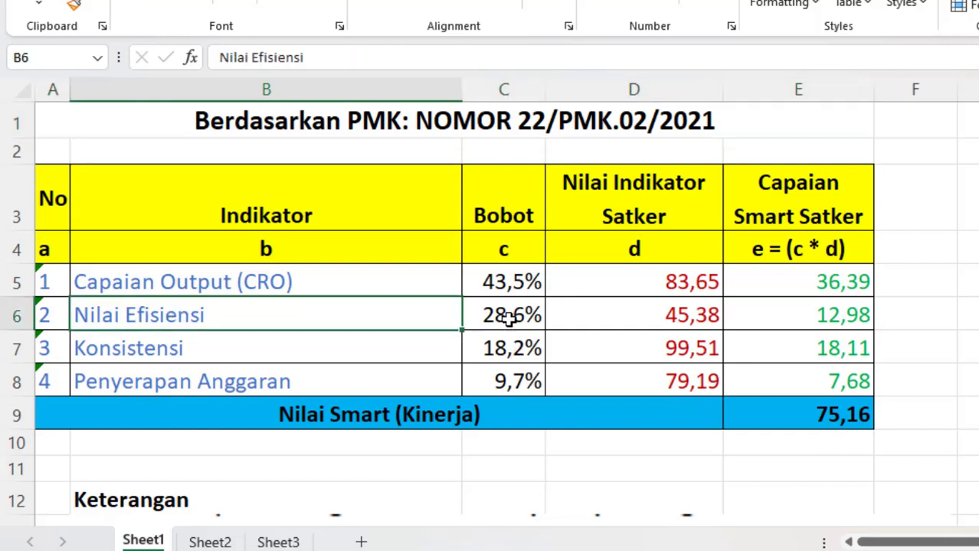
pyautogui.click(272, 284)
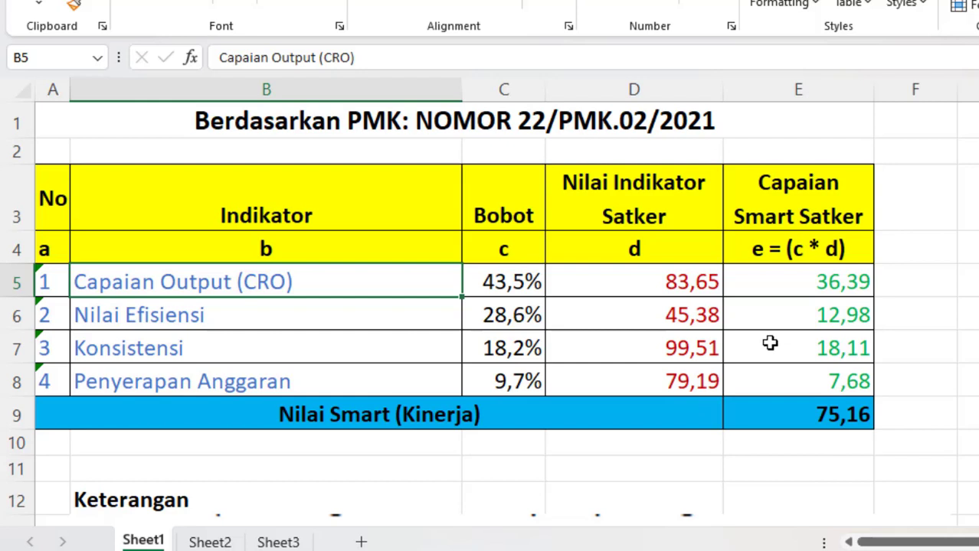
# View the Nilai SMART bar chart in the other Word document and return to the nilai.xlsx workbook in Excel
pyautogui.moveTo(881, 550)
pyautogui.click(933, 506)
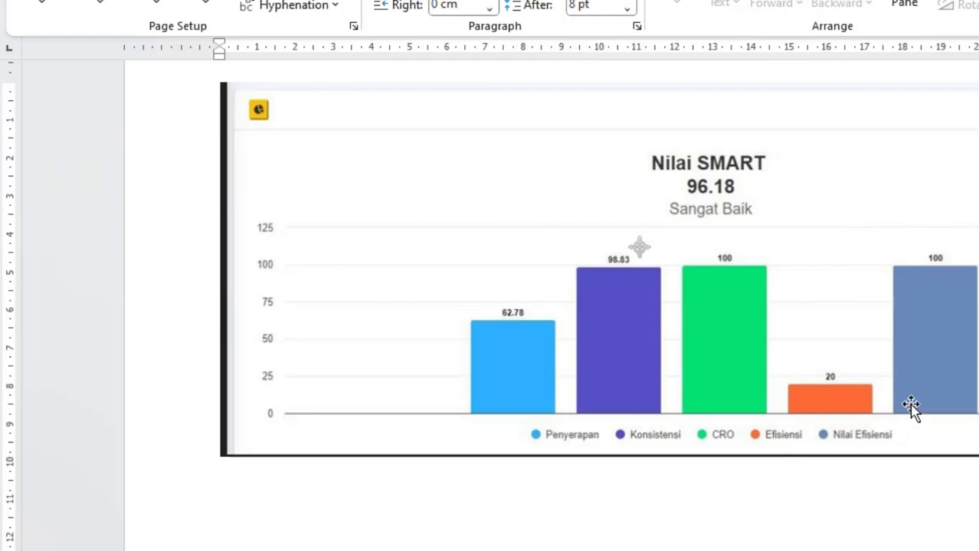
pyautogui.moveTo(827, 537)
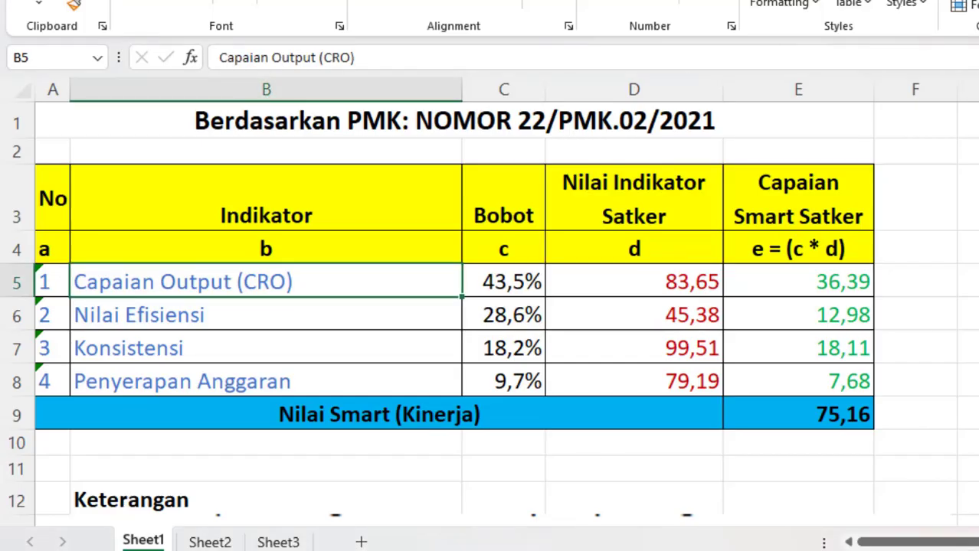
# Examine the CRO, Anggaran and Realisasi entries of RO 2135 and 2129 on Sheet2
pyautogui.click(214, 541)
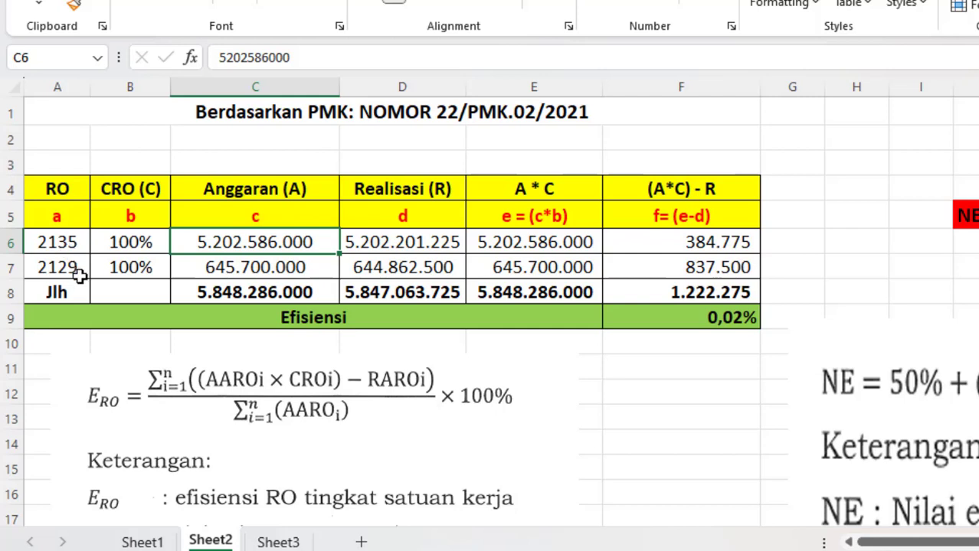
pyautogui.click(139, 245)
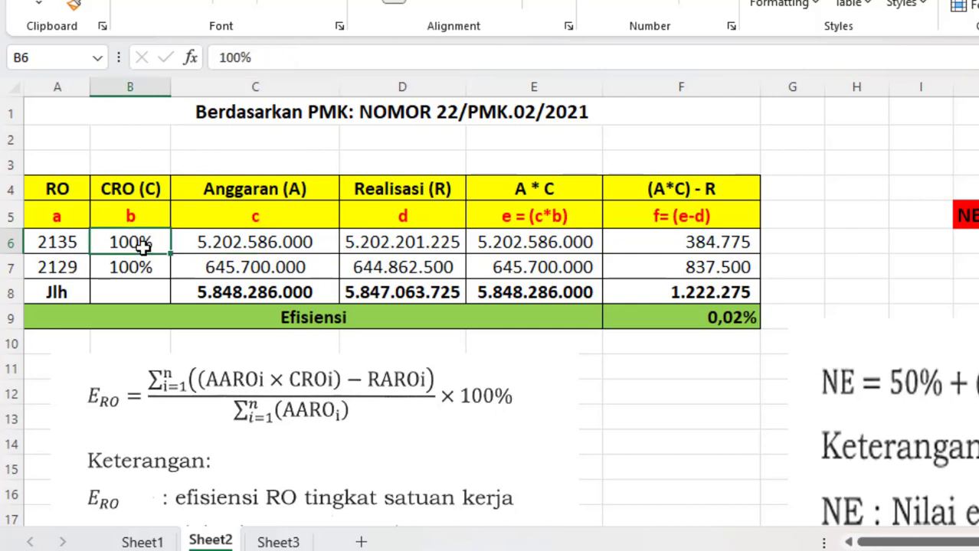
pyautogui.click(131, 274)
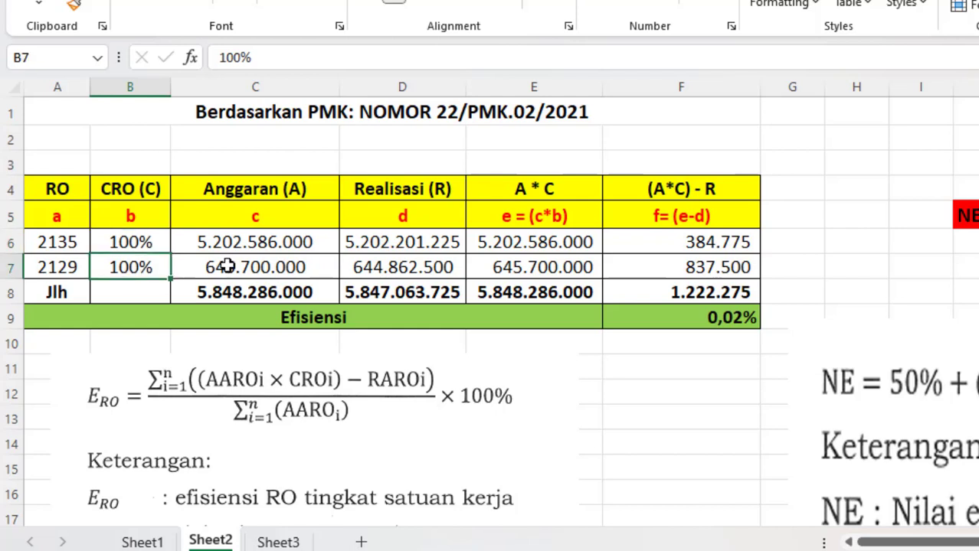
pyautogui.click(253, 243)
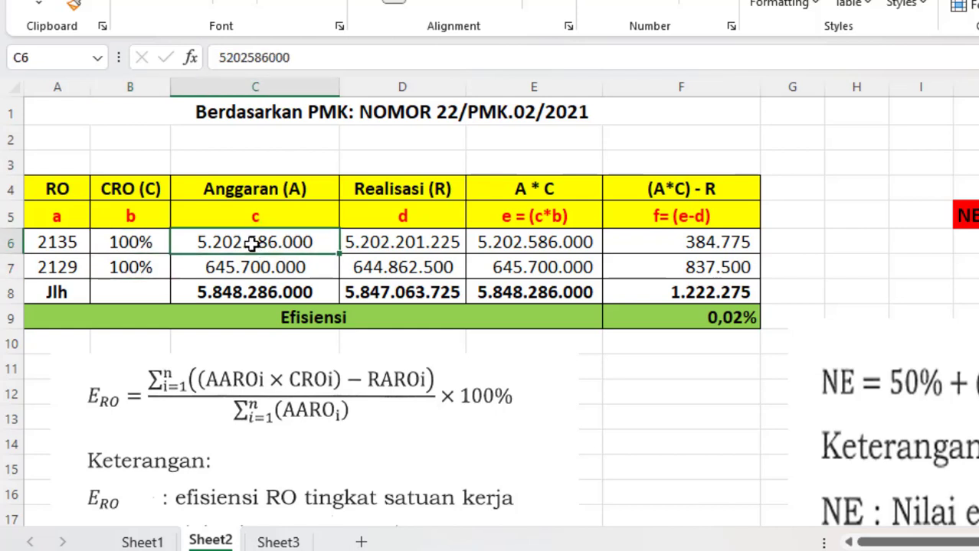
pyautogui.click(259, 265)
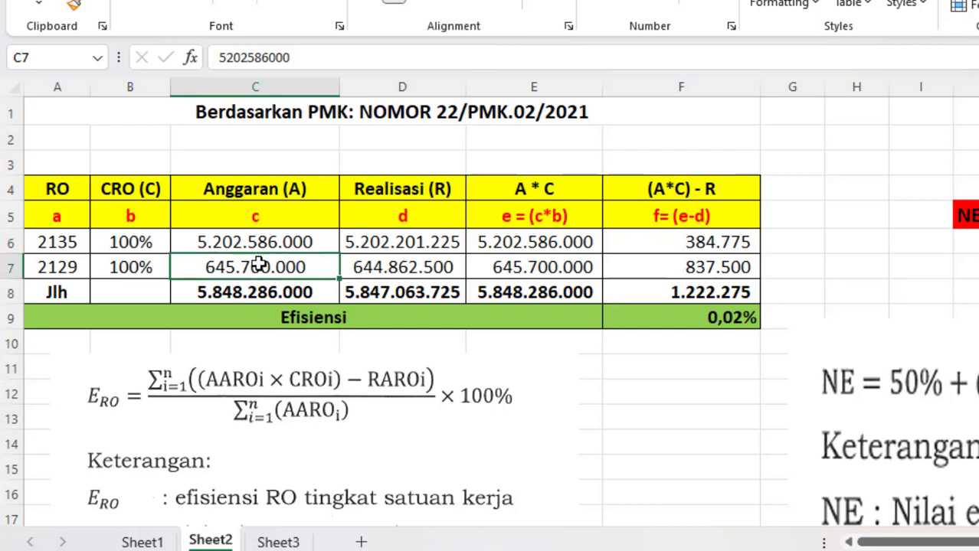
pyautogui.click(260, 241)
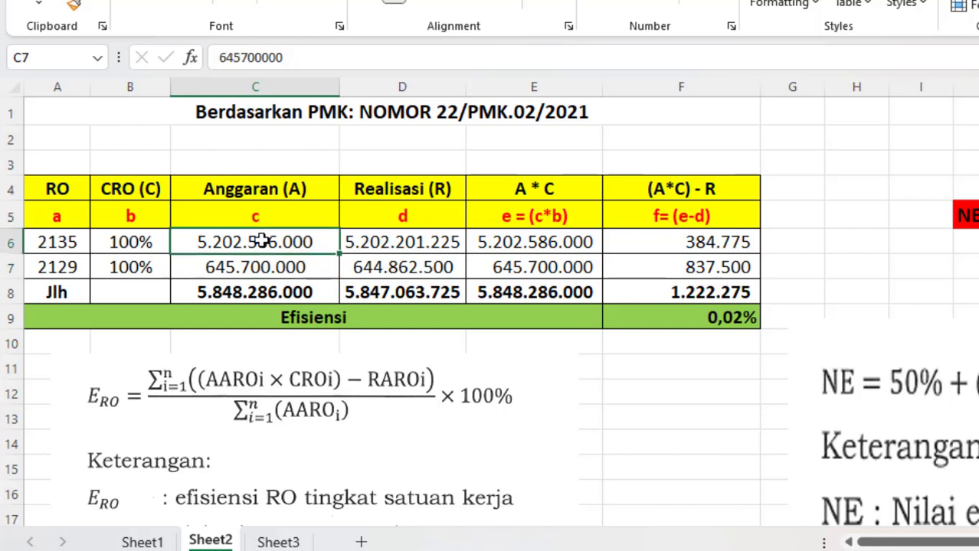
pyautogui.click(366, 239)
pyautogui.click(381, 264)
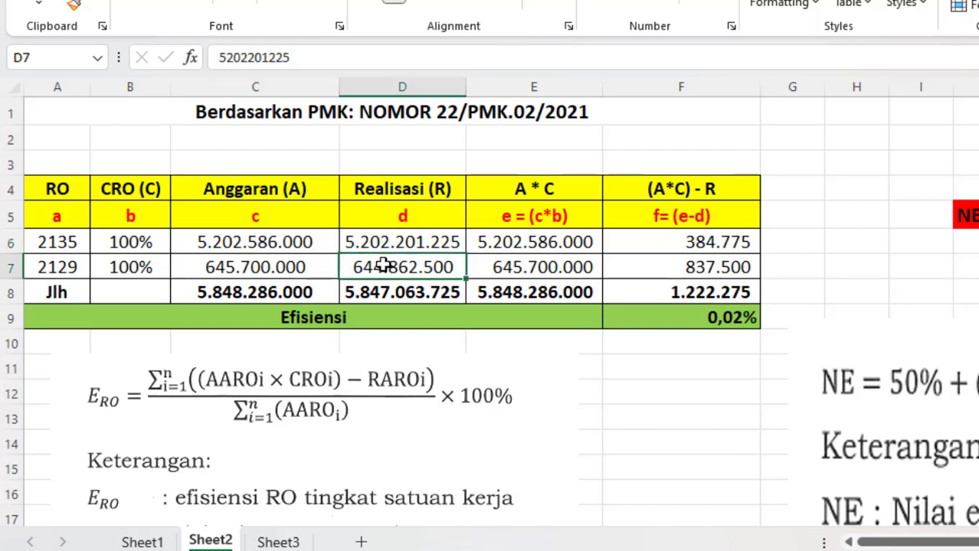
pyautogui.click(372, 230)
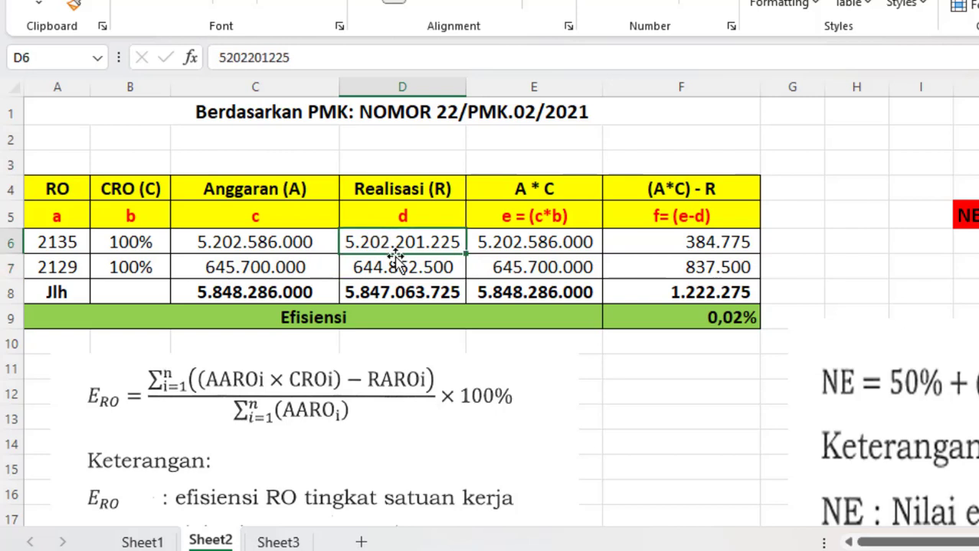
# Inspect the A * C formula for RO 2135 in cell E6 without changing it
pyautogui.click(523, 231)
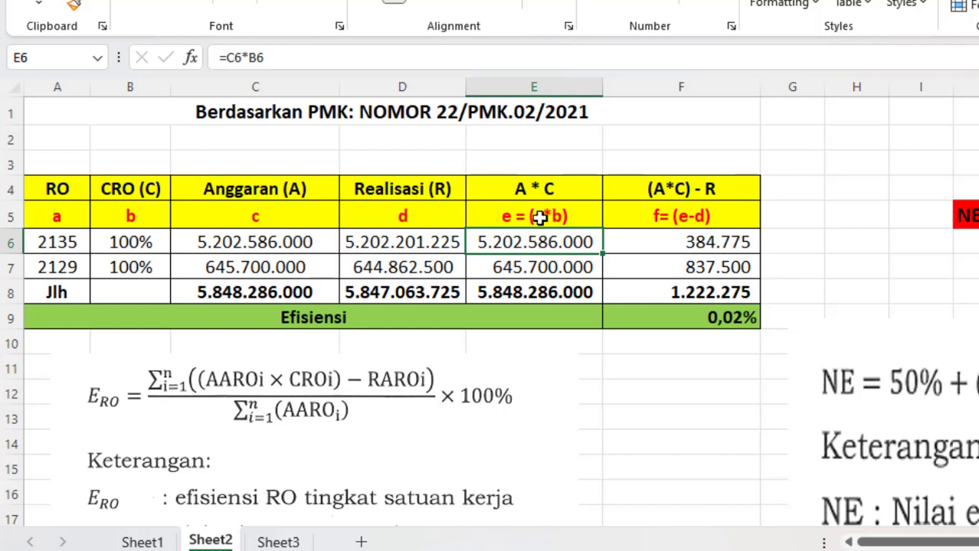
pyautogui.doubleClick(536, 242)
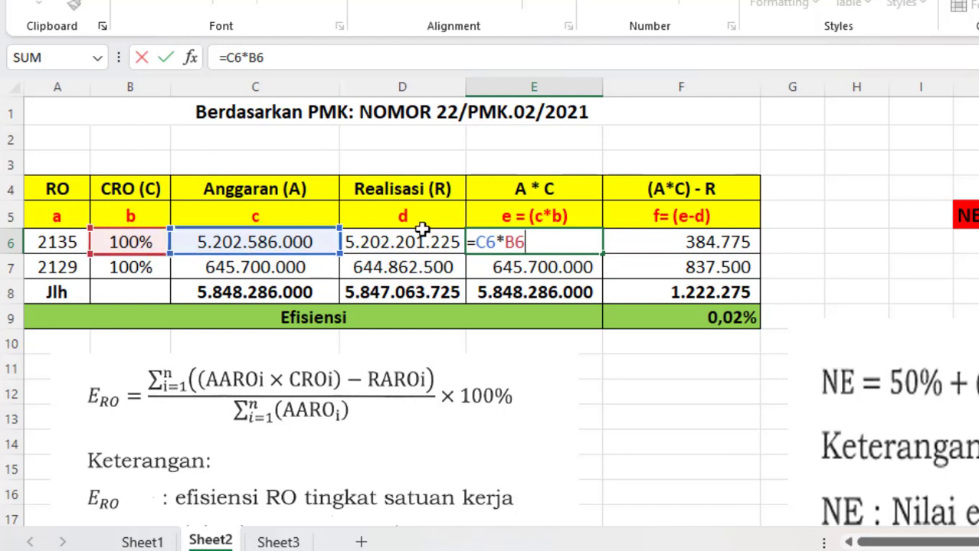
pyautogui.press('Escape')
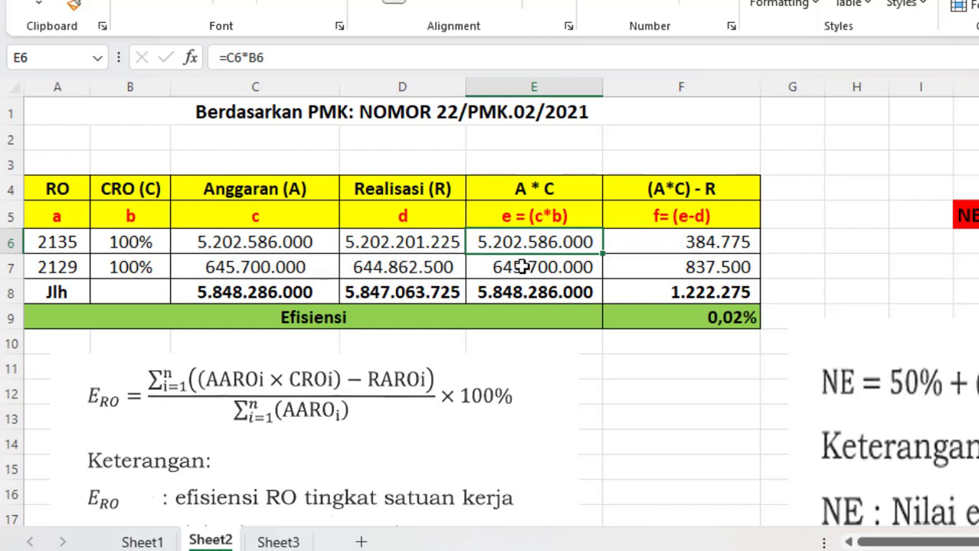
# Inspect the (A*C) - R formula for RO 2135 in cell F6 alongside the efficiency formula picture
pyautogui.click(712, 241)
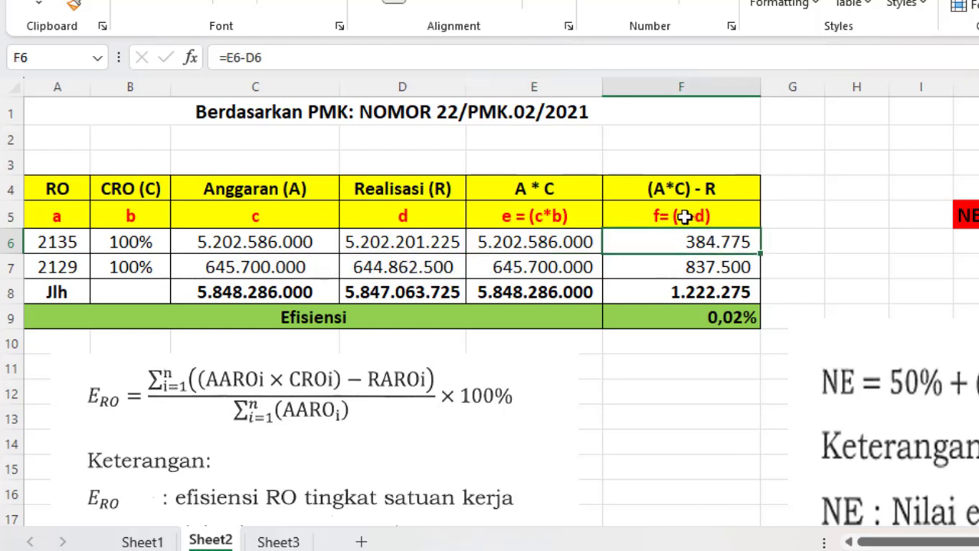
pyautogui.click(219, 396)
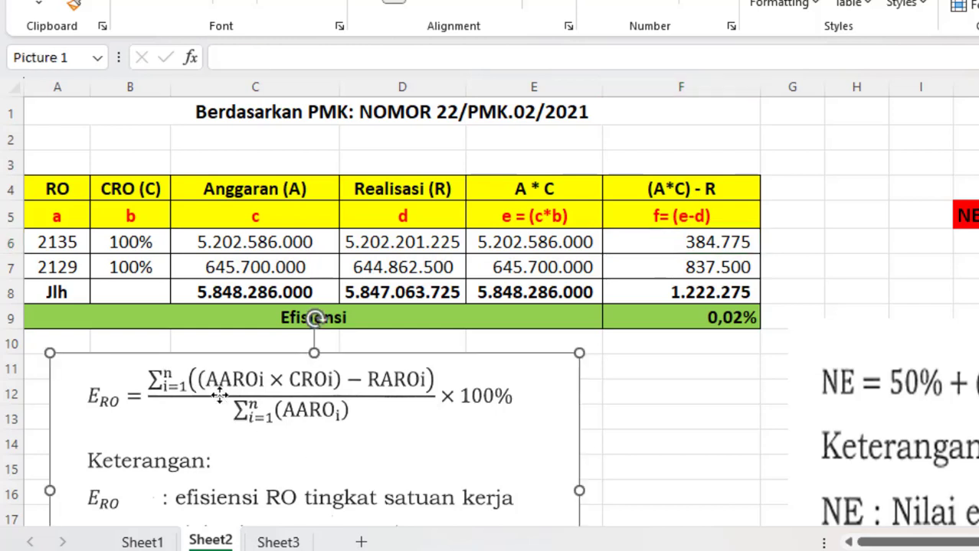
pyautogui.click(693, 244)
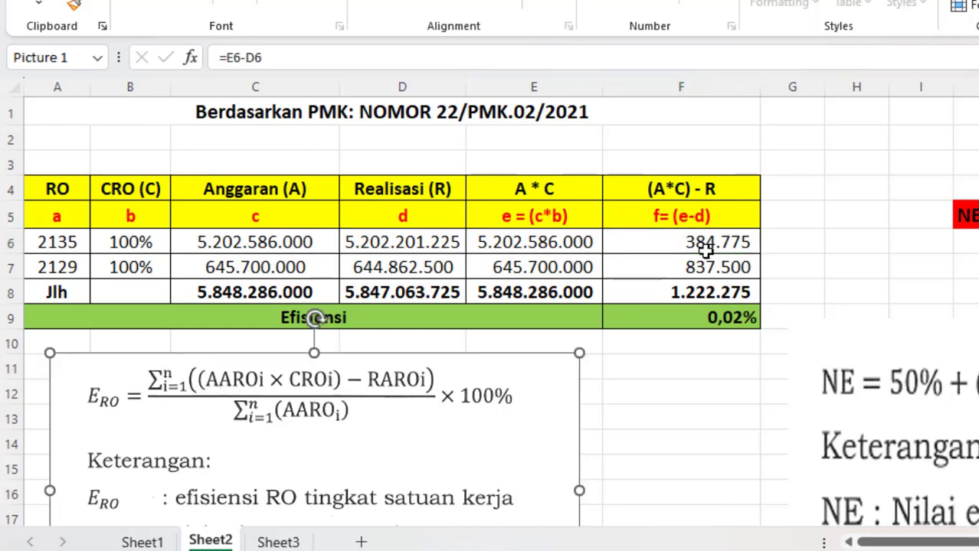
pyautogui.doubleClick(689, 243)
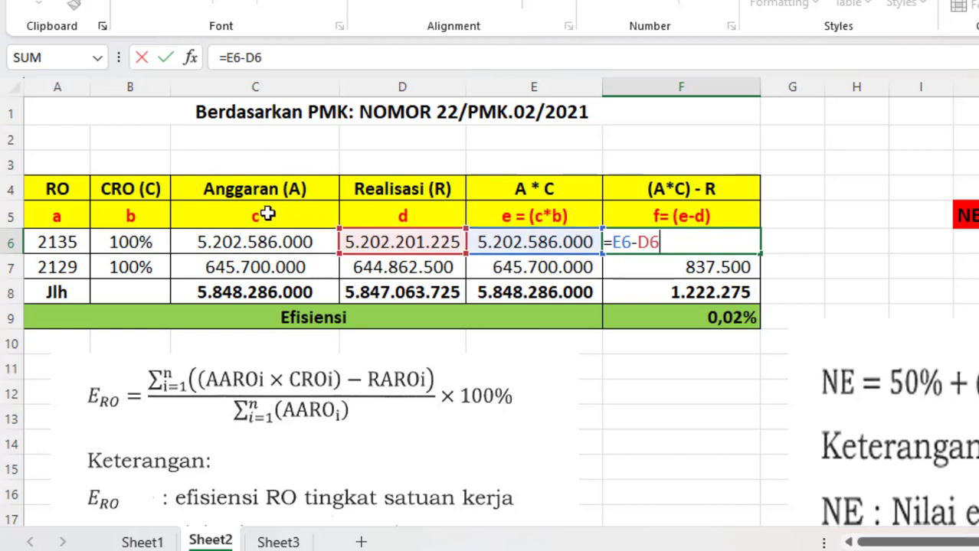
pyautogui.click(723, 242)
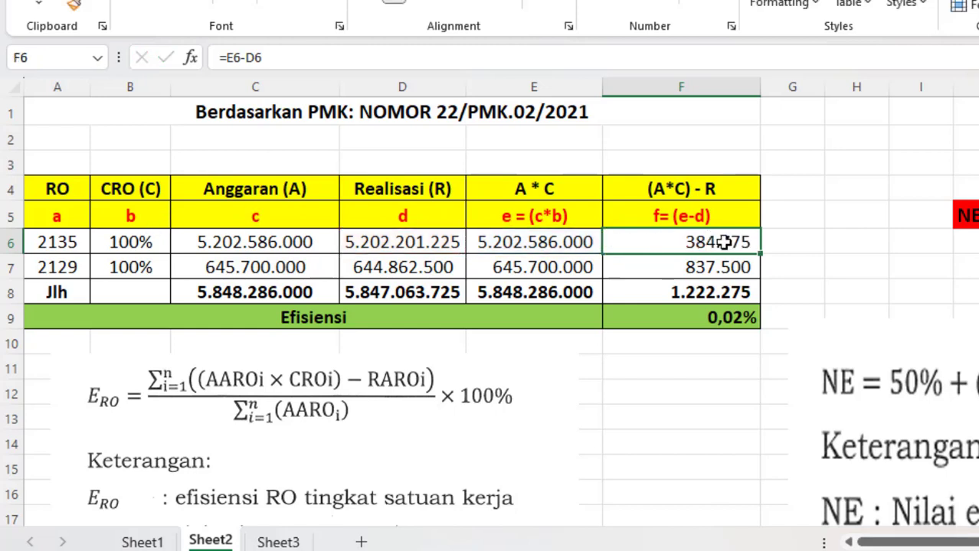
# Inspect the (A*C) - R formula for RO 2129 in F7 and the column's sum formula in F8
pyautogui.doubleClick(709, 267)
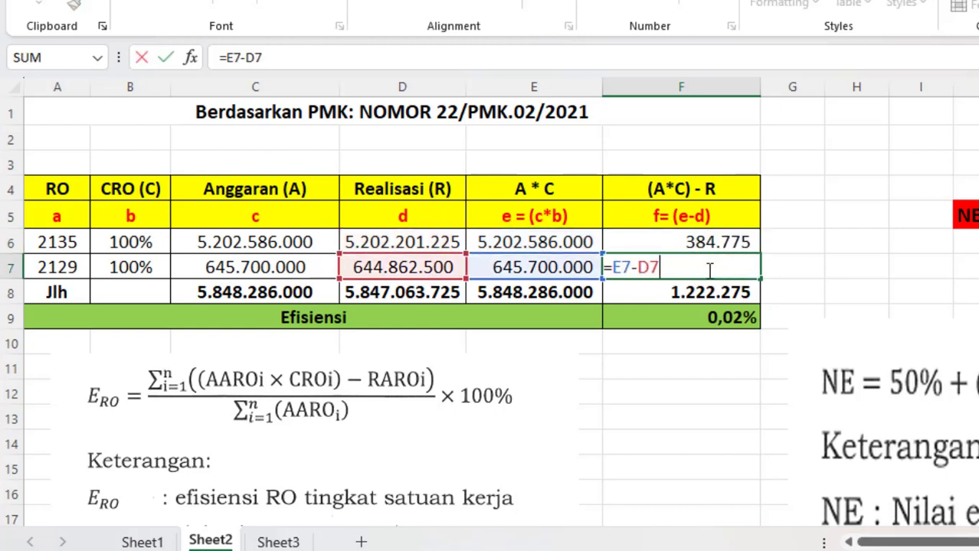
pyautogui.press('Escape')
pyautogui.doubleClick(719, 295)
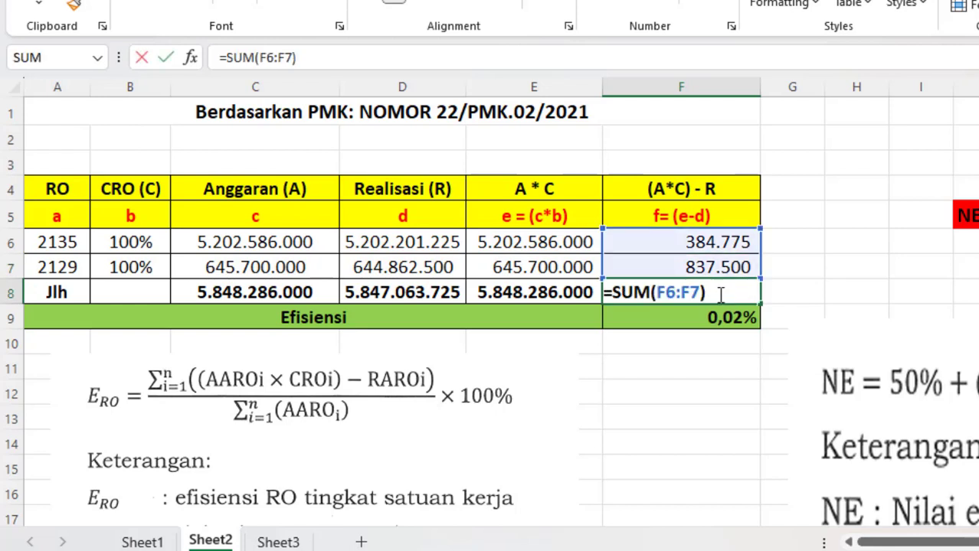
pyautogui.press('Escape')
# Inspect the Efisiensi formula in F9 together with the (A*C) - R total in F8 that it uses
pyautogui.doubleClick(725, 319)
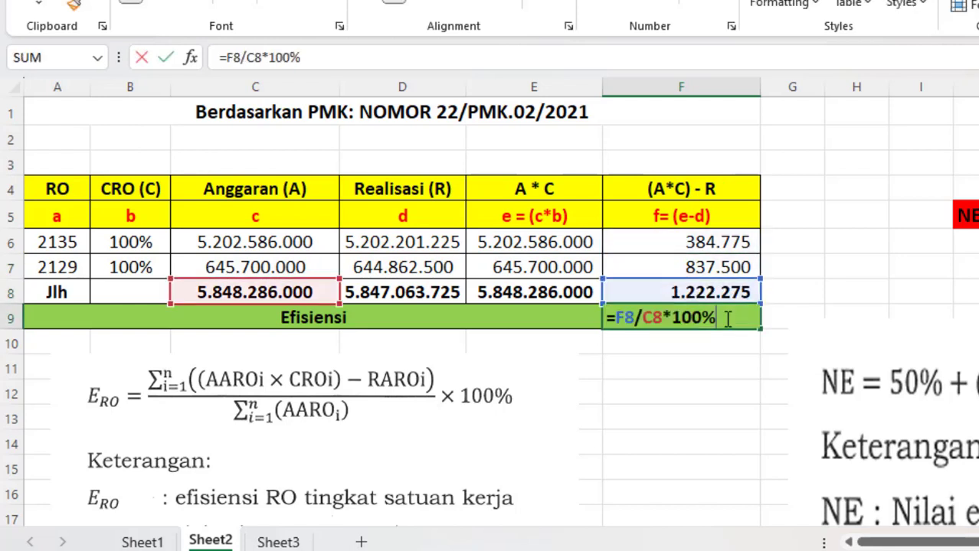
pyautogui.press('Escape')
pyautogui.doubleClick(725, 319)
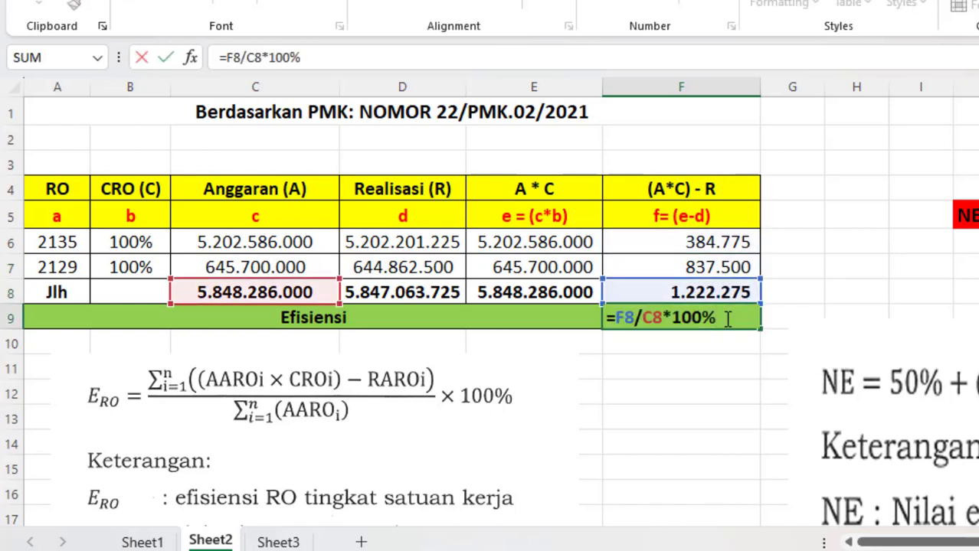
pyautogui.press('Escape')
pyautogui.doubleClick(720, 292)
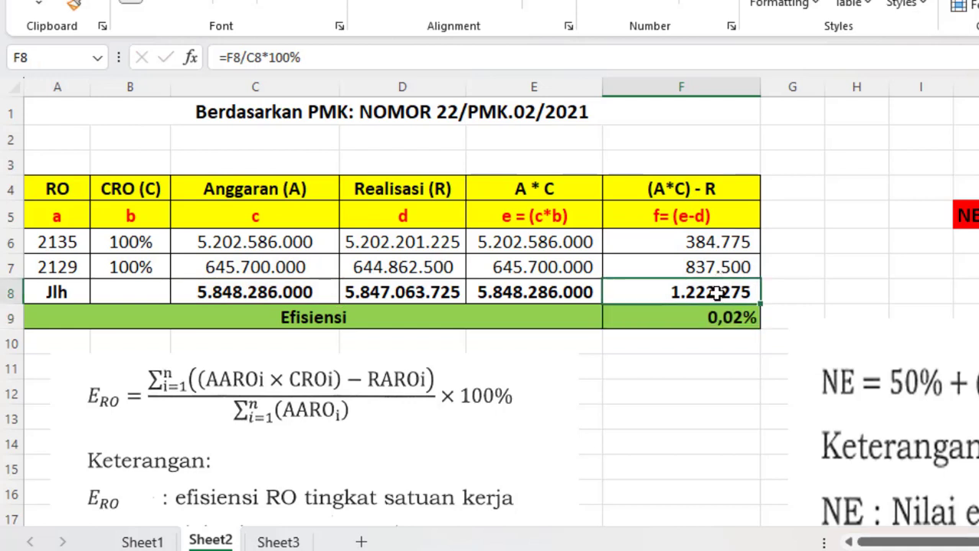
pyautogui.press('Escape')
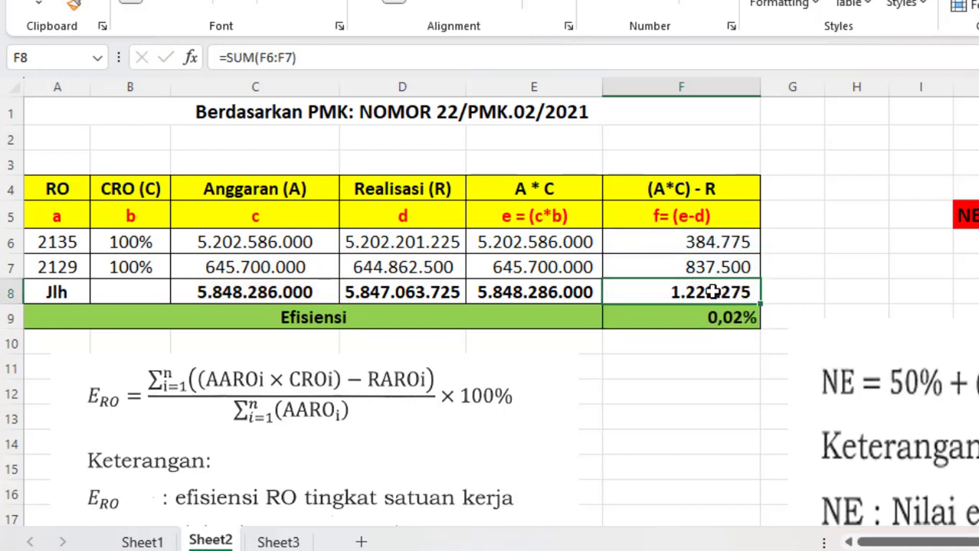
pyautogui.doubleClick(713, 293)
pyautogui.press('Escape')
pyautogui.click(346, 318)
pyautogui.click(748, 316)
pyautogui.doubleClick(744, 322)
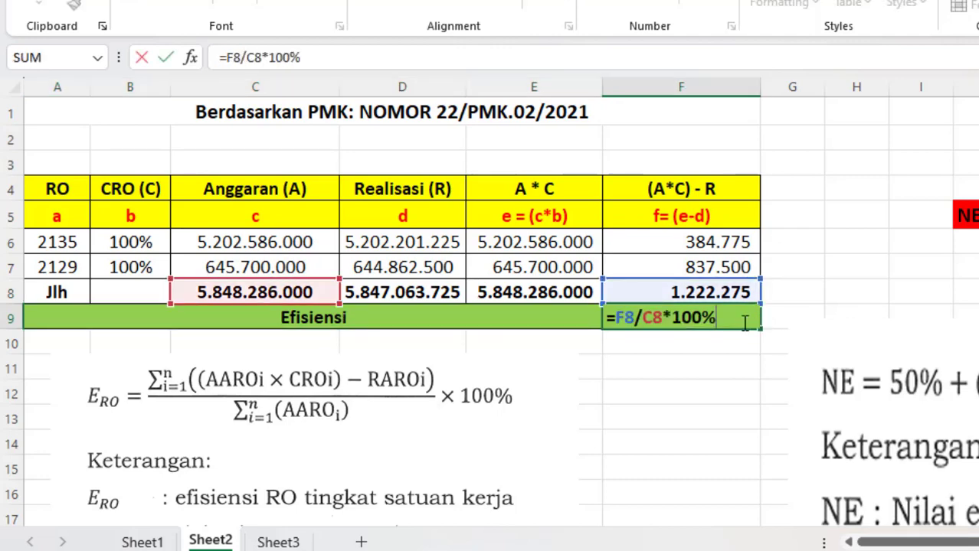
pyautogui.press('Escape')
# Compare the efficiency formula picture and its Keterangan below the table with the A * C column's rule in E5
pyautogui.scroll(-1, 544, 343)
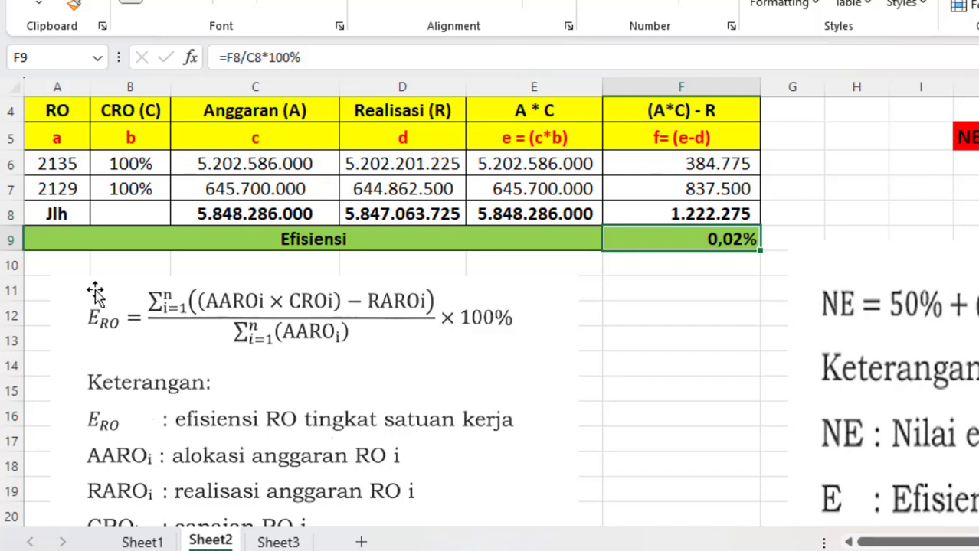
pyautogui.click(95, 293)
pyautogui.click(556, 131)
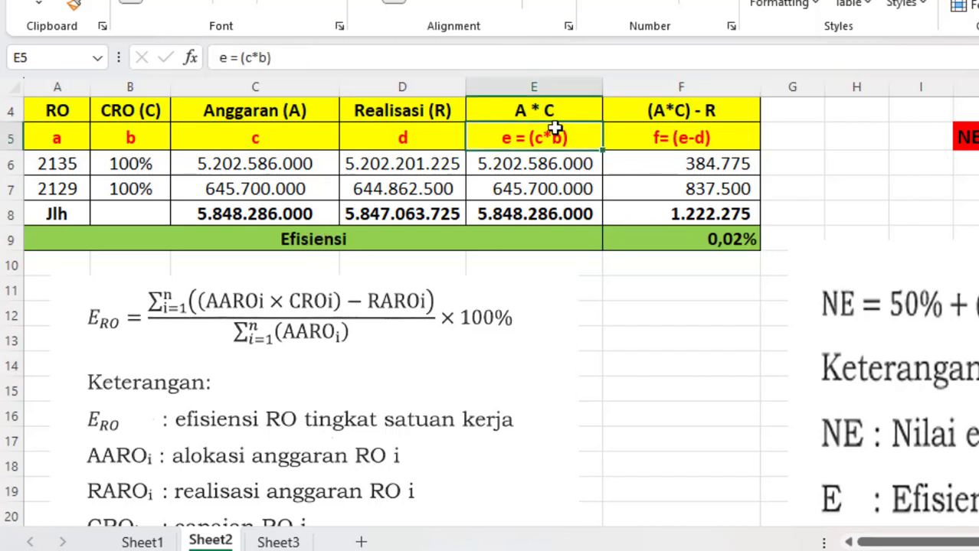
pyautogui.click(717, 361)
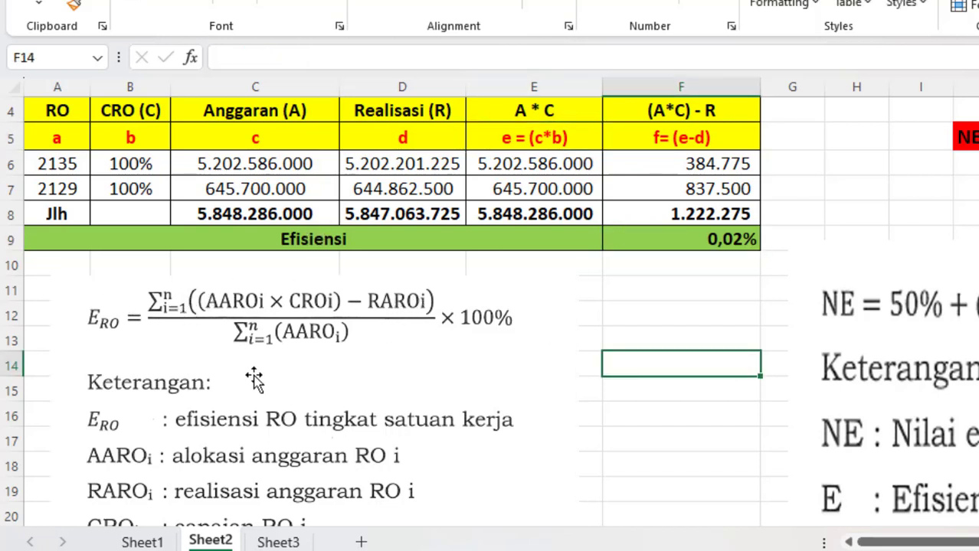
# Inspect how the Efisiensi formula in F9 divides the (A*C) - R total in F8 by the Anggaran total in C8
pyautogui.doubleClick(738, 230)
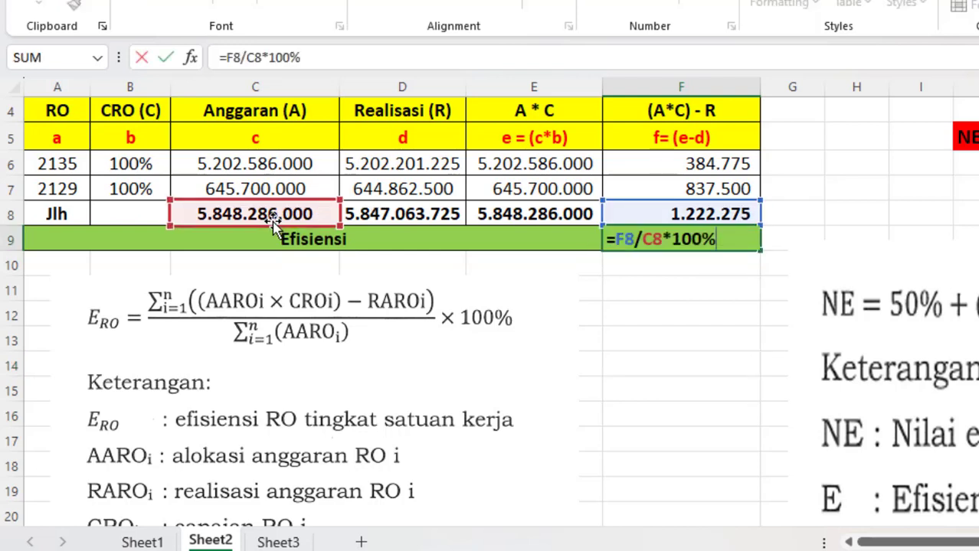
pyautogui.hotkey('ctrl', 'Return')
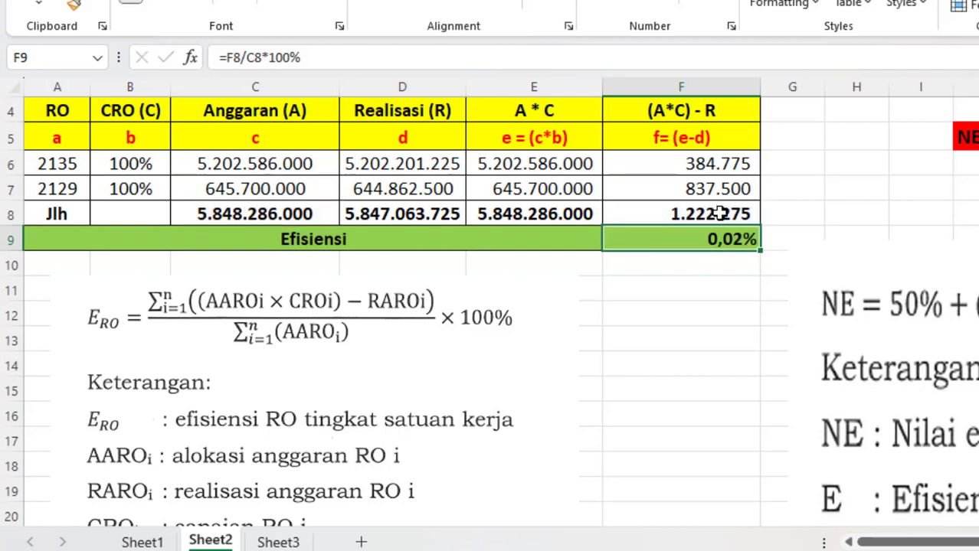
pyautogui.doubleClick(714, 238)
pyautogui.press('Escape')
pyautogui.doubleClick(681, 214)
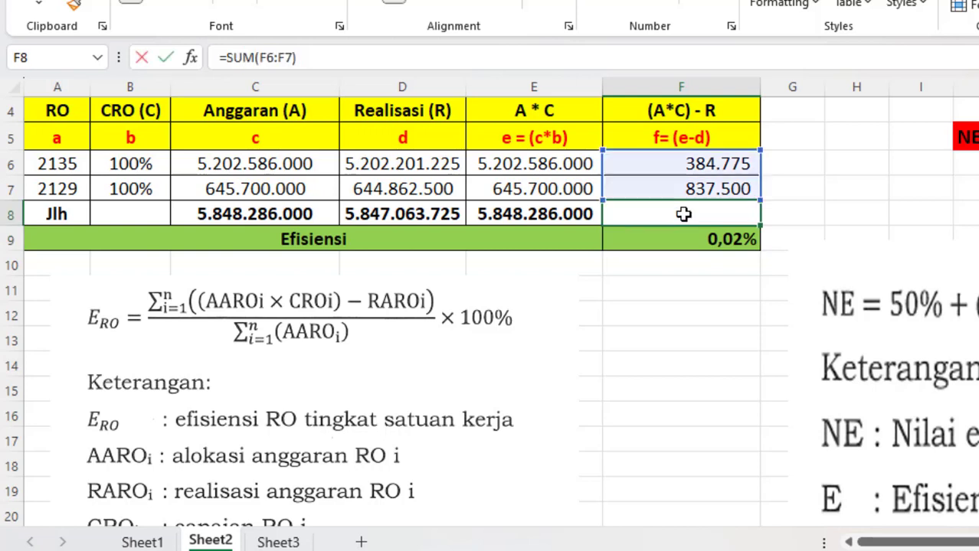
pyautogui.press('Escape')
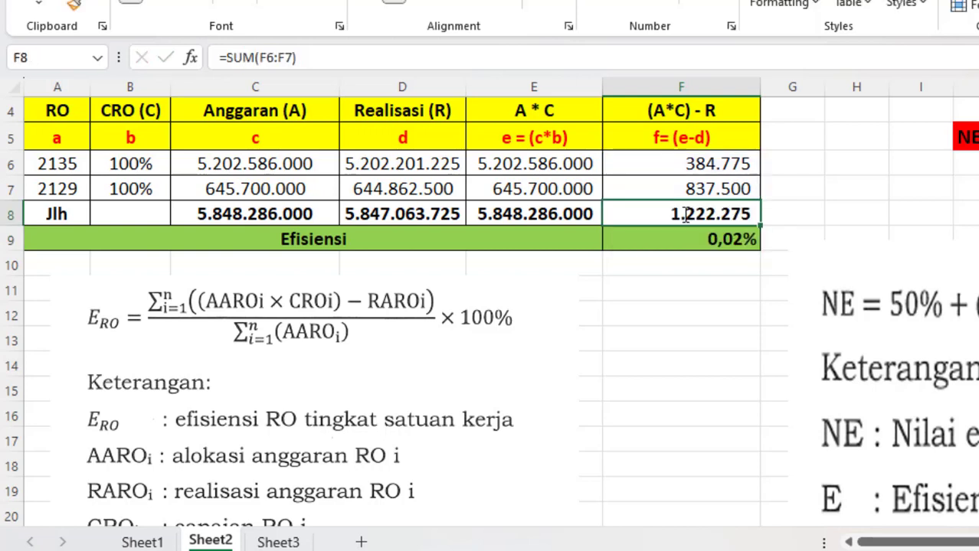
pyautogui.click(734, 242)
pyautogui.doubleClick(733, 242)
pyautogui.press('Escape')
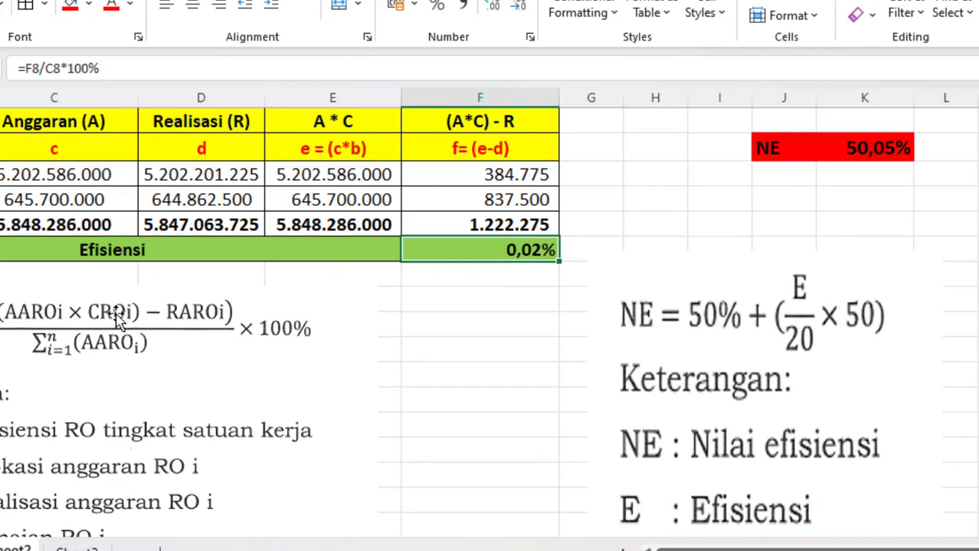
# Compare the Efisiensi row and the NE label in J5 with the NE formula picture and its Keterangan
pyautogui.click(106, 259)
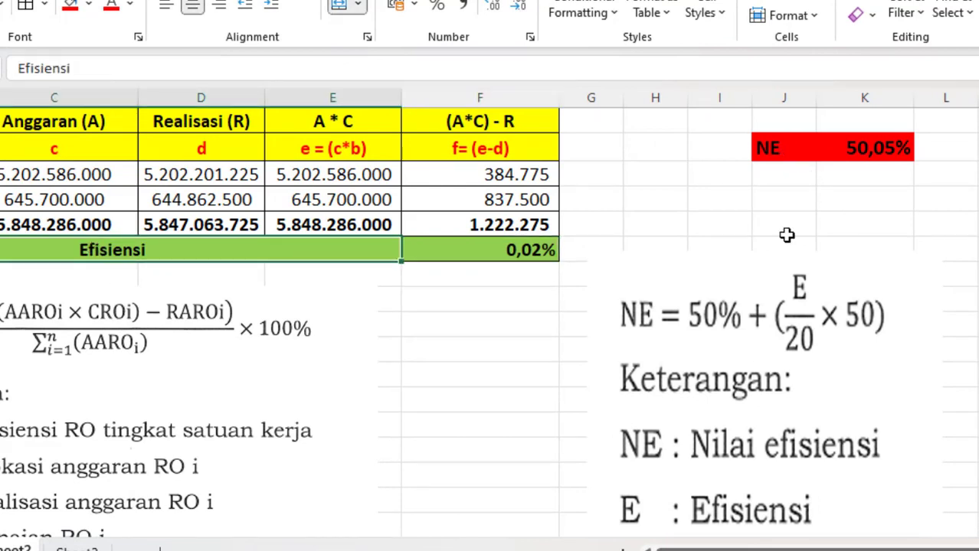
pyautogui.click(759, 149)
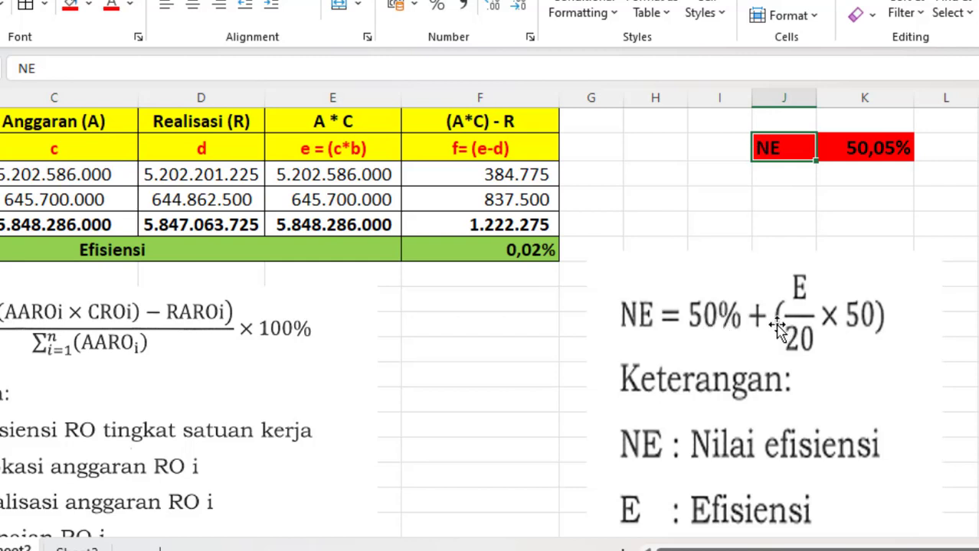
pyautogui.click(802, 291)
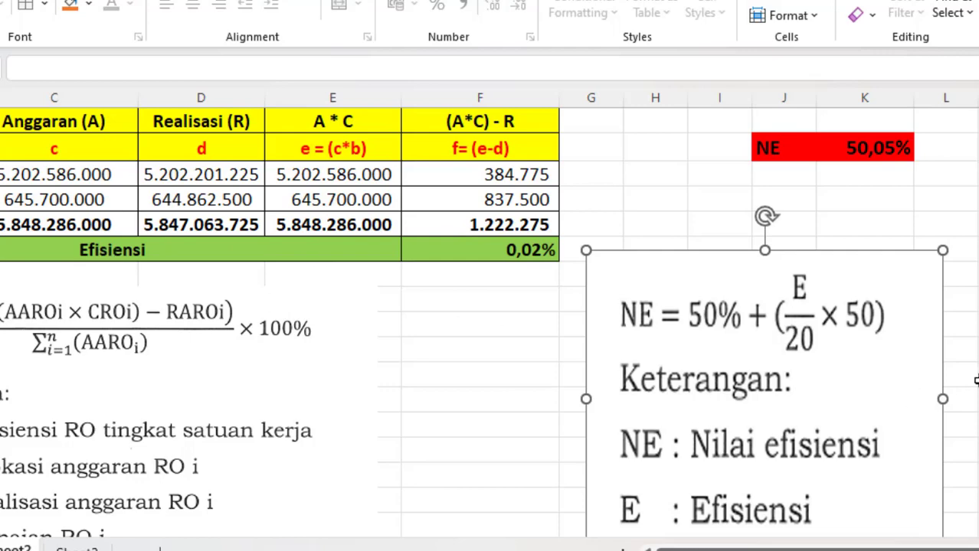
pyautogui.click(975, 381)
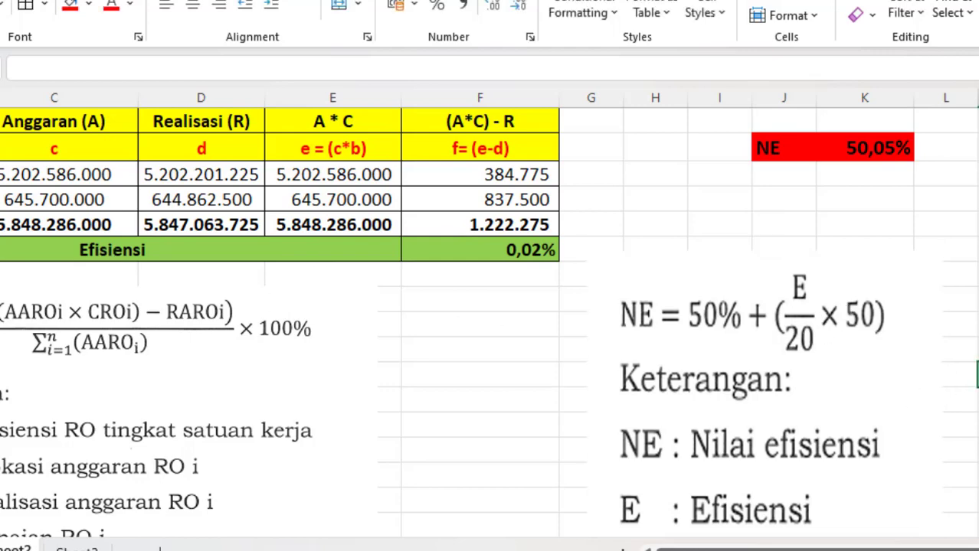
pyautogui.scroll(-1, 867, 148)
pyautogui.scroll(1, 867, 148)
# Inspect the NE formula in K5 and compare its result with the Nilai Efisiensi bar on the Nilai SMART dashboard in the browser
pyautogui.doubleClick(867, 147)
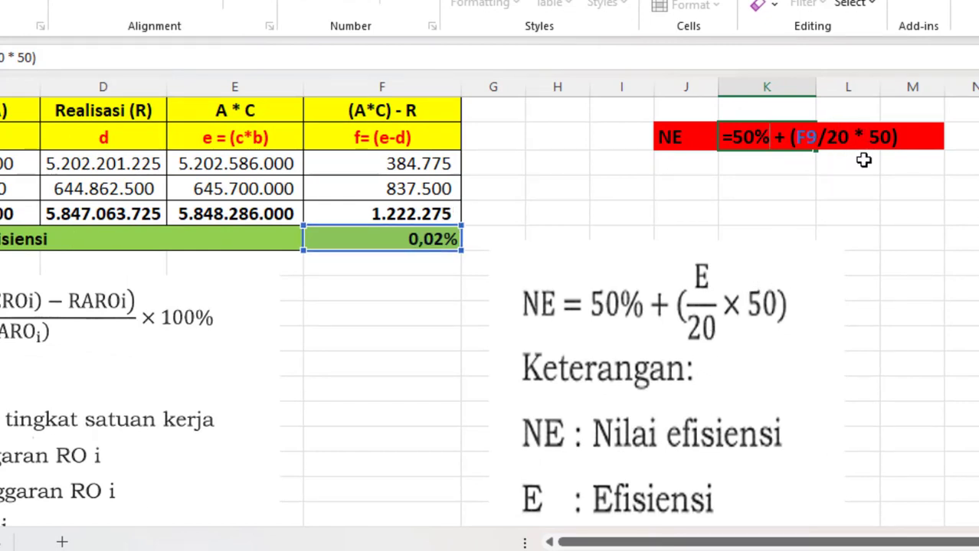
pyautogui.press('Return')
pyautogui.click(775, 153)
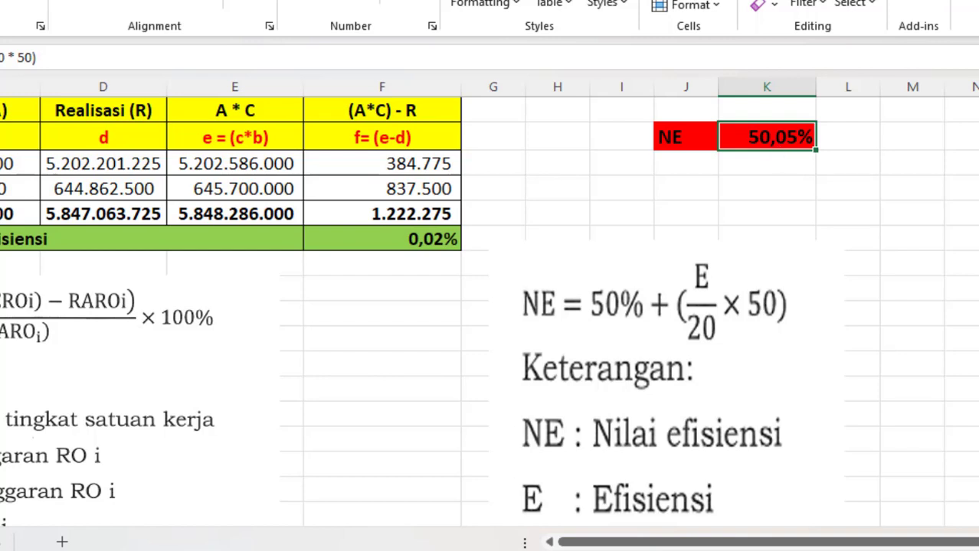
pyautogui.click(295, 536)
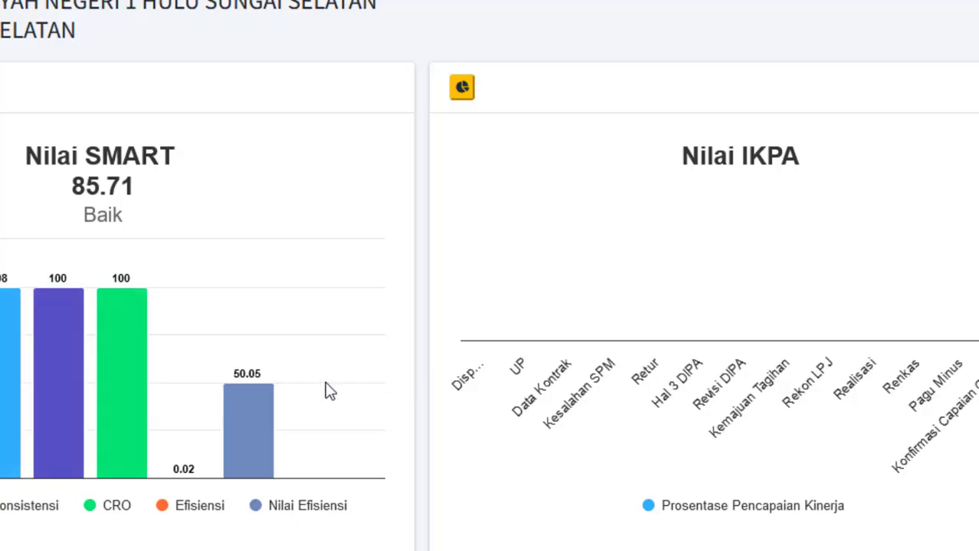
pyautogui.moveTo(245, 377)
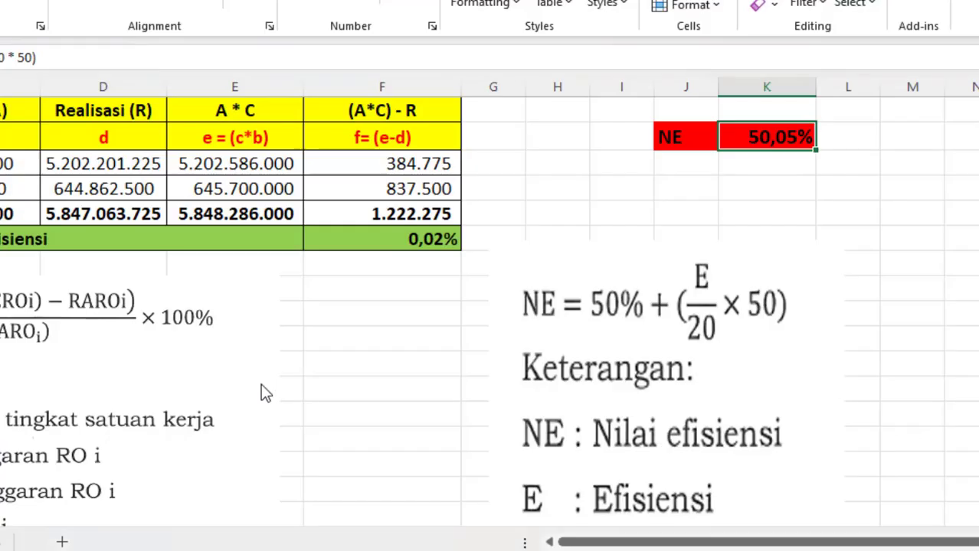
# Back in the workbook, set the Realisasi of RO 2135 in D6 to 4.500.000.000 and check the Efisiensi in F9
pyautogui.click(112, 163)
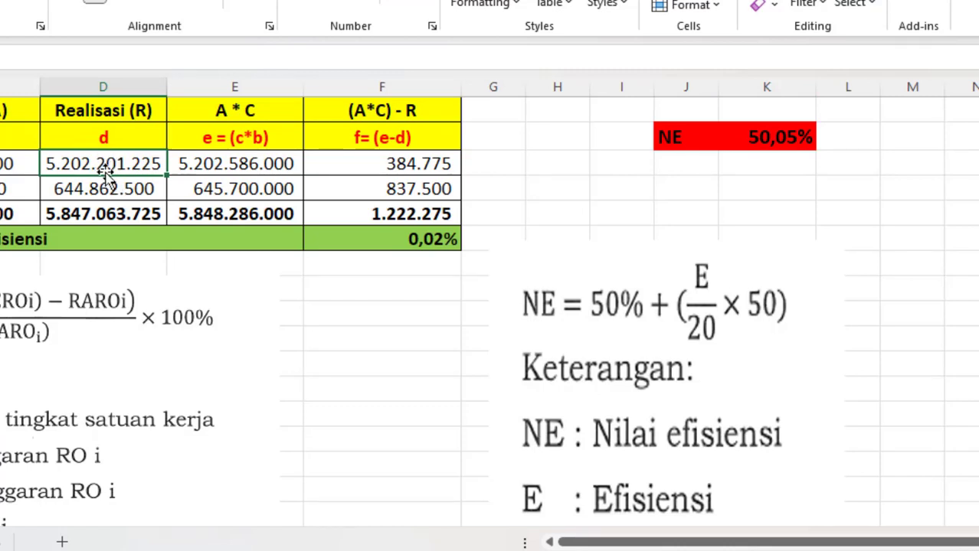
pyautogui.doubleClick(55, 163)
pyautogui.doubleClick(55, 164)
pyautogui.write('4')
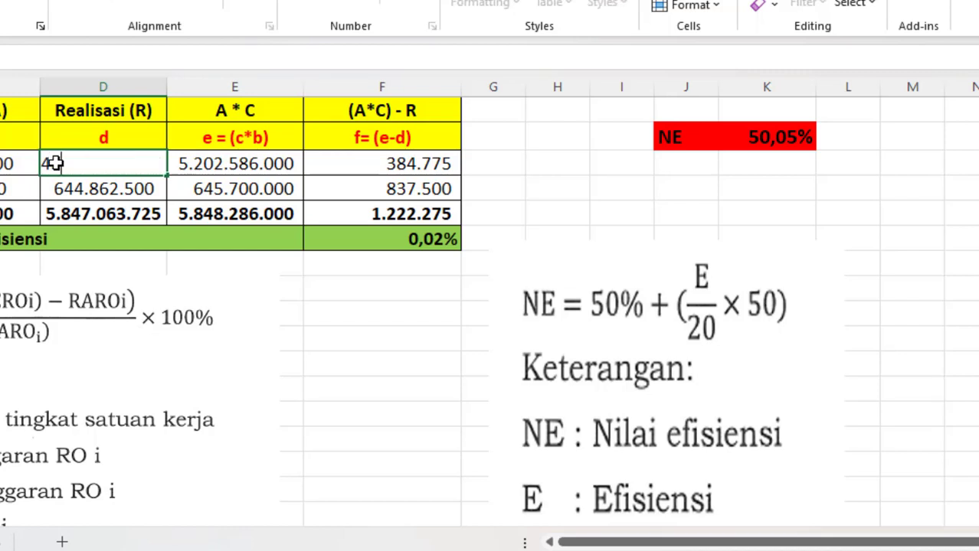
pyautogui.write('00000000')
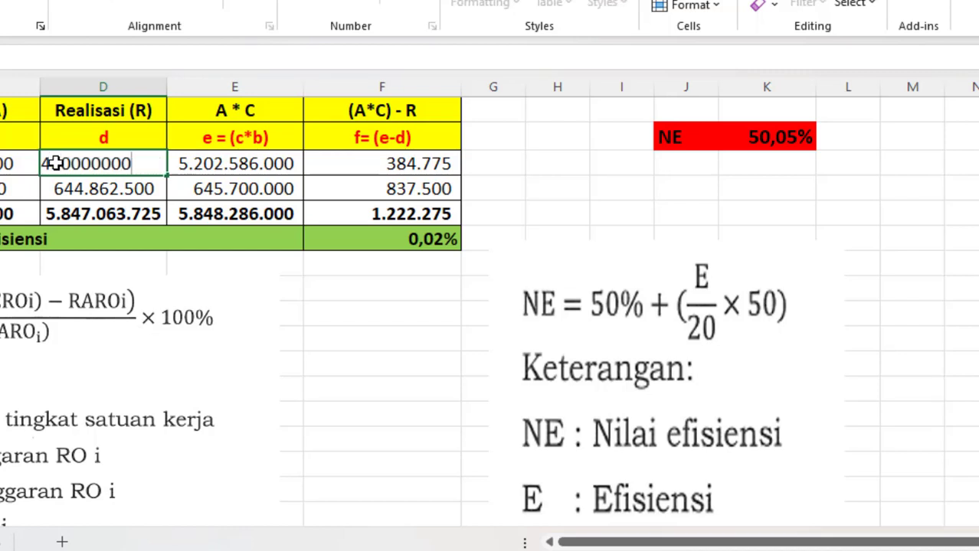
pyautogui.press('Return')
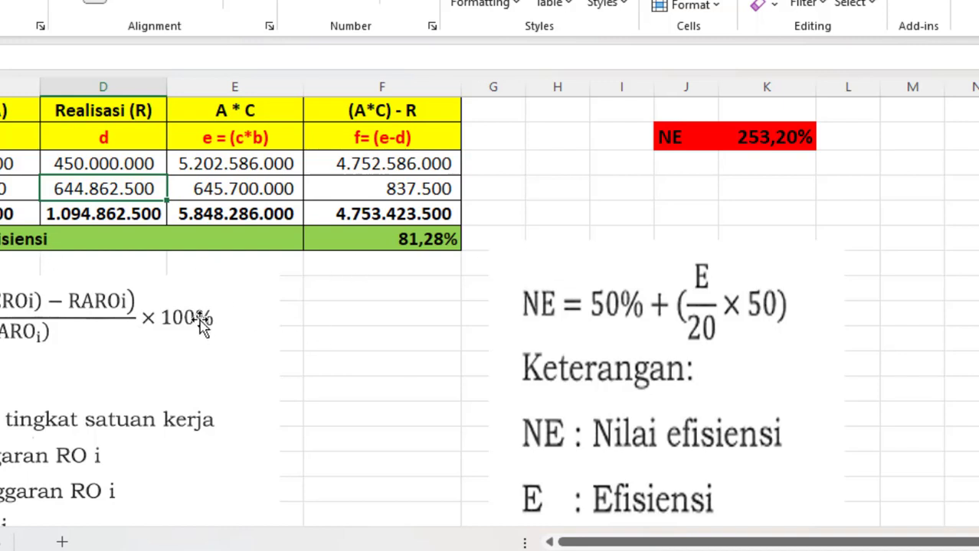
pyautogui.doubleClick(111, 164)
pyautogui.write('0')
pyautogui.press('Return')
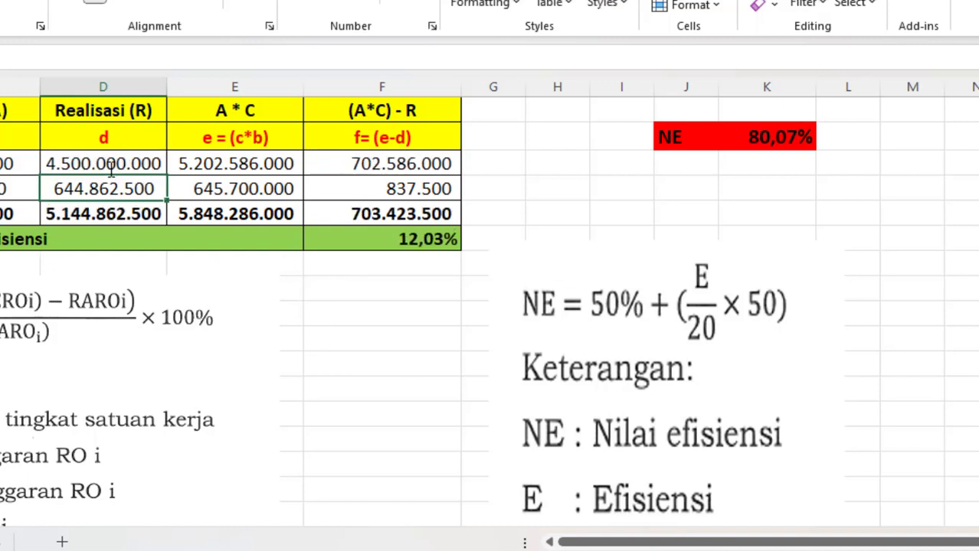
pyautogui.doubleClick(411, 240)
pyautogui.press('Escape')
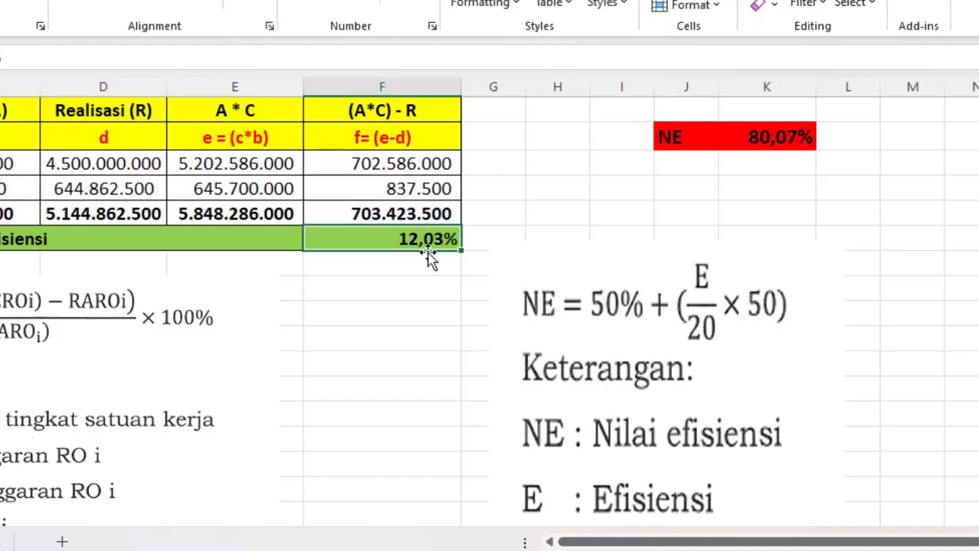
# Set the Realisasi of RO 2135 in D6 to 4.200.000.000 and check the Efisiensi in F9 and NE in K5
pyautogui.click(71, 159)
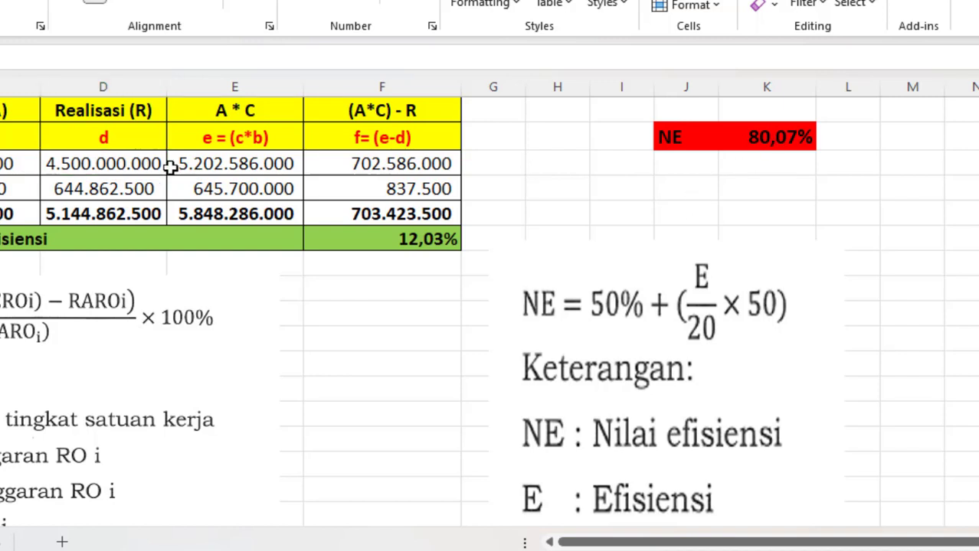
pyautogui.doubleClick(82, 165)
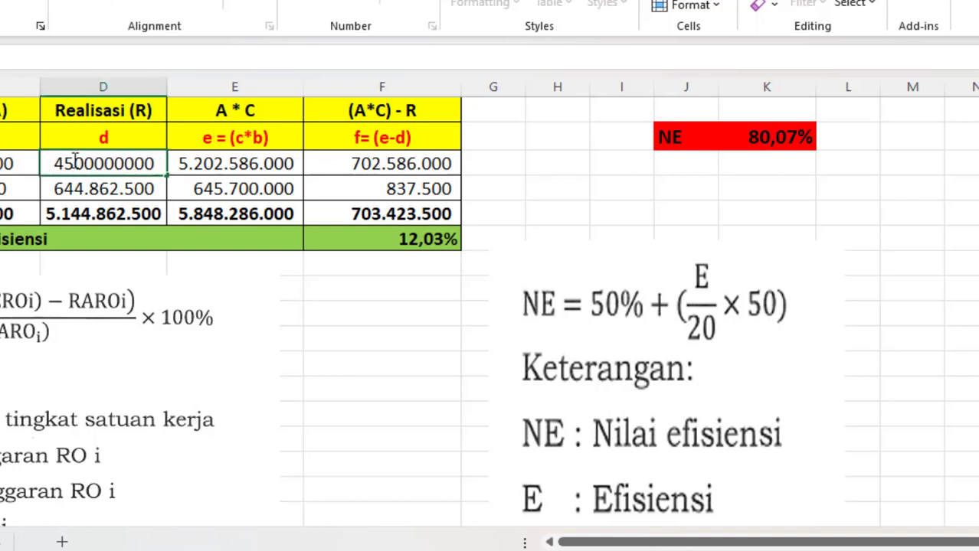
pyautogui.press('BackSpace')
pyautogui.write('2')
pyautogui.press('Return')
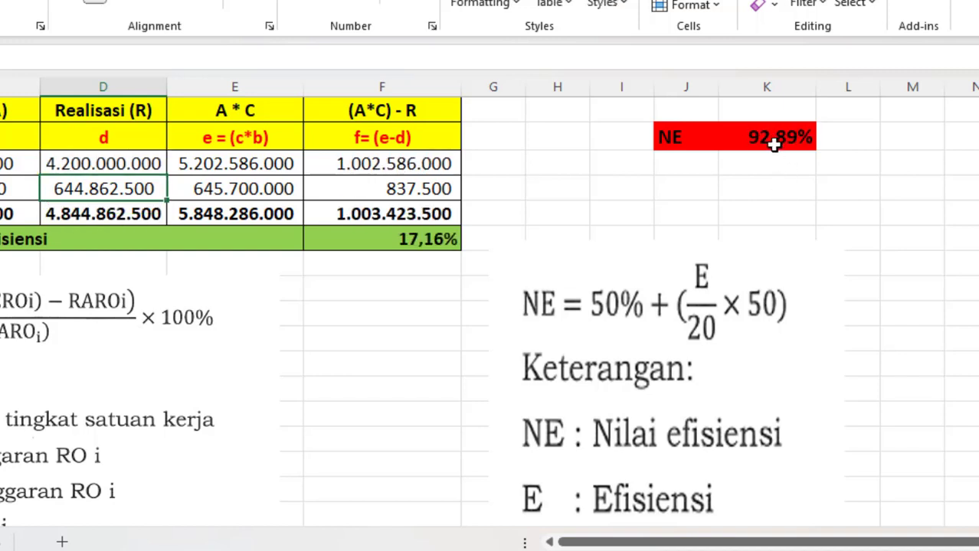
pyautogui.click(410, 239)
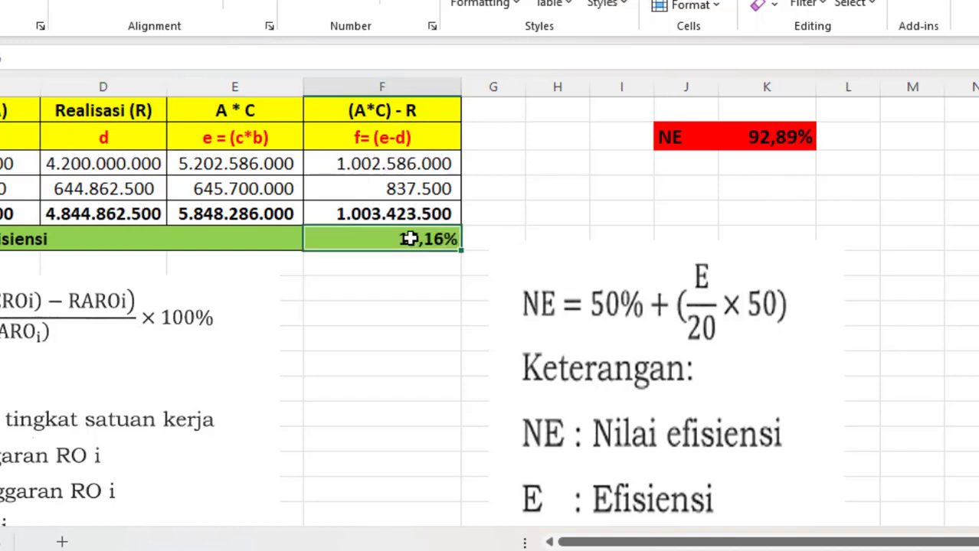
pyautogui.click(776, 137)
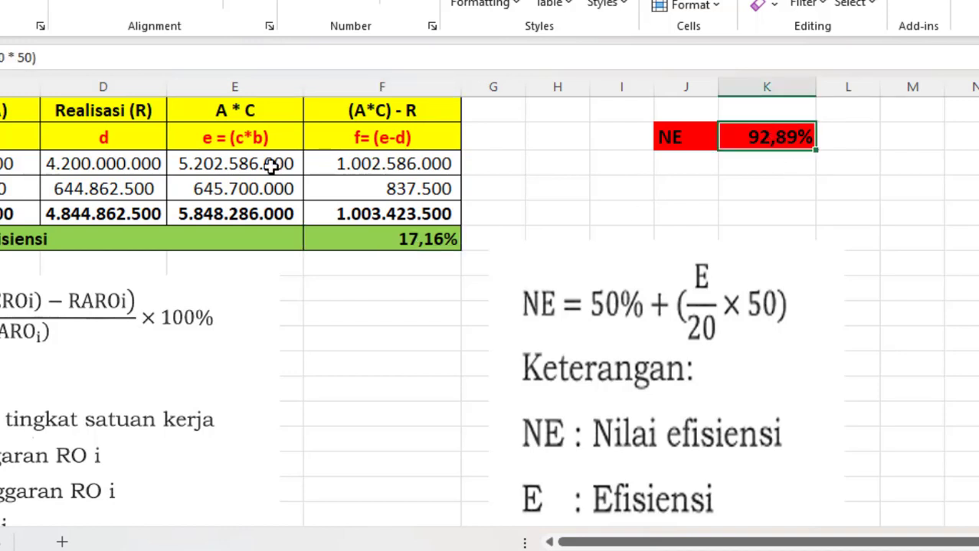
# Set the Realisasi of RO 2135 in D6 to 4.000.000.000 and check the Efisiensi and NE results
pyautogui.doubleClick(82, 164)
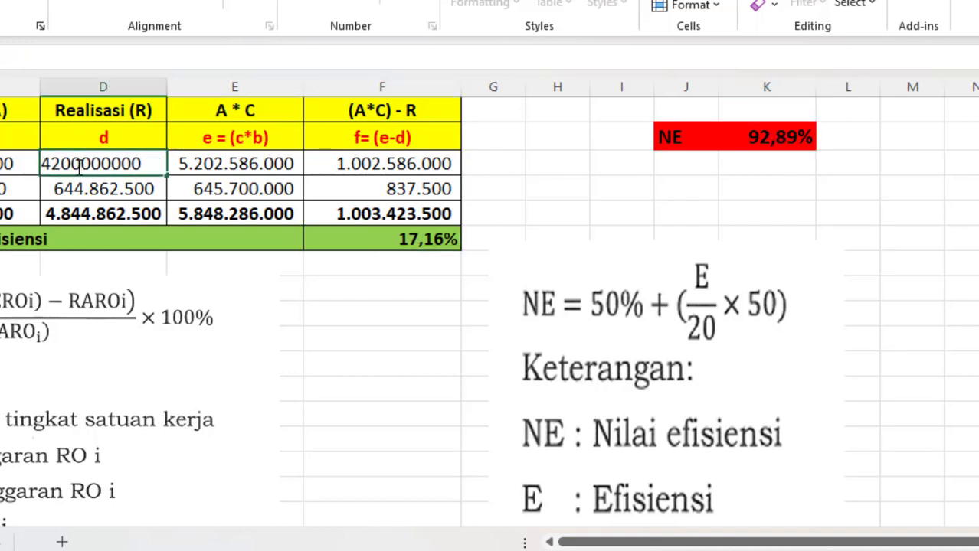
pyautogui.press('BackSpace')
pyautogui.write('0')
pyautogui.press('Return')
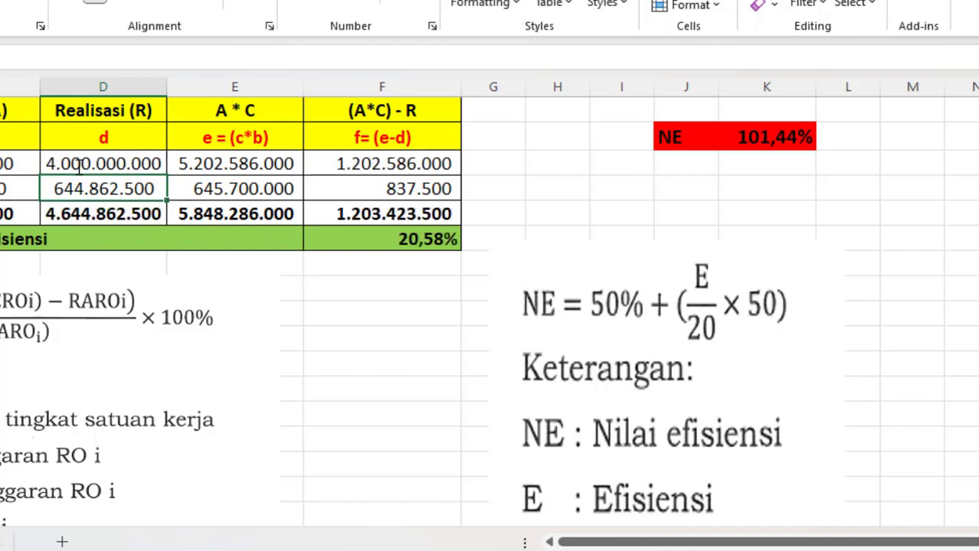
pyautogui.click(393, 240)
pyautogui.click(768, 137)
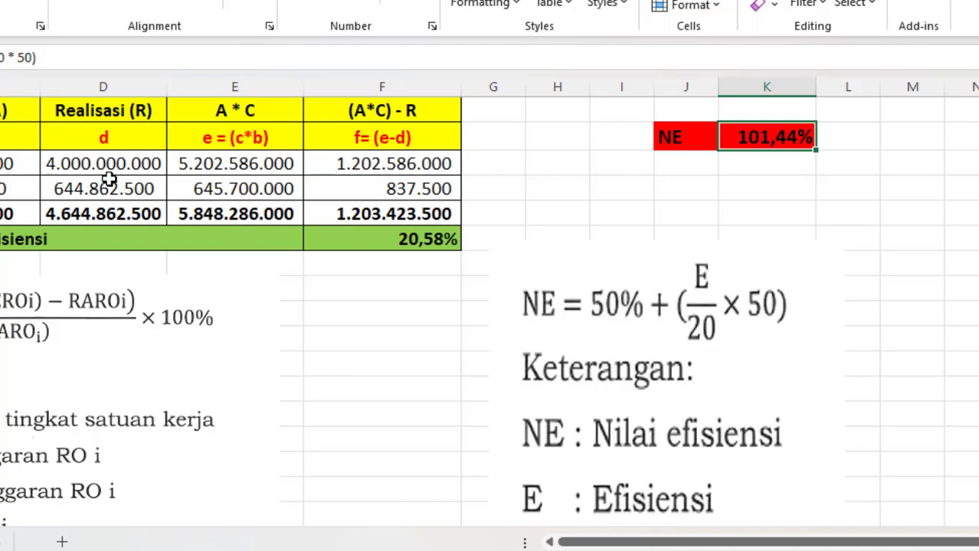
pyautogui.click(85, 161)
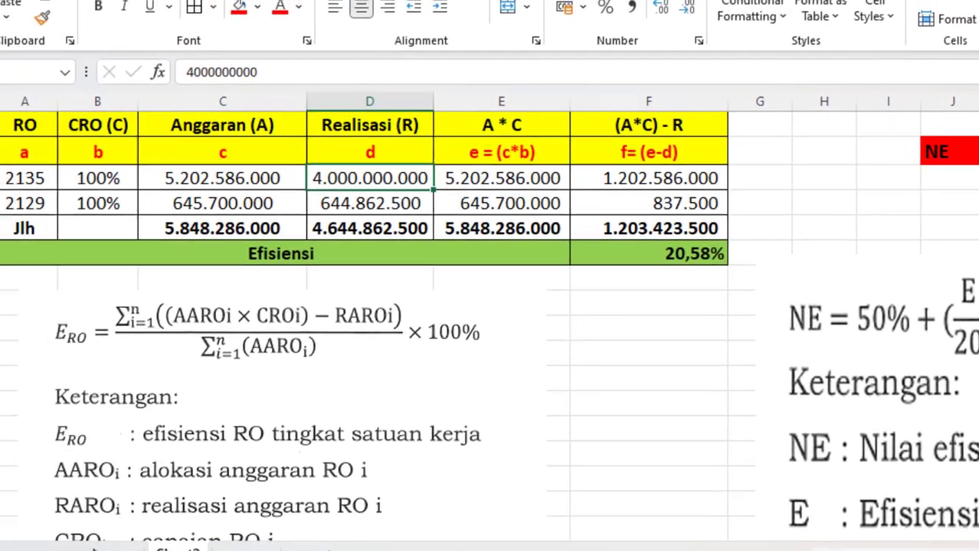
# Review the Bobot of Capaian Output (CRO) and Nilai Efisiensi in the indicator table on Sheet1
pyautogui.click(95, 549)
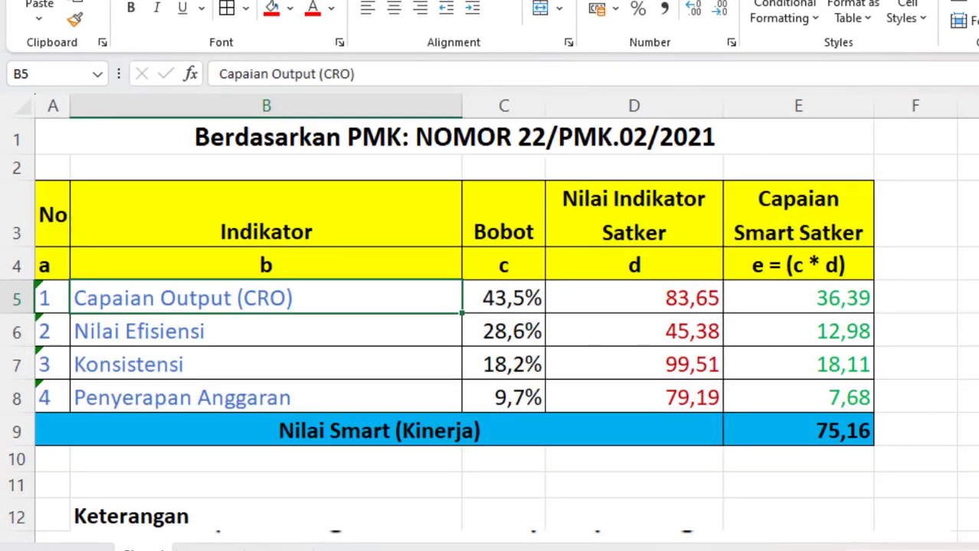
pyautogui.click(521, 302)
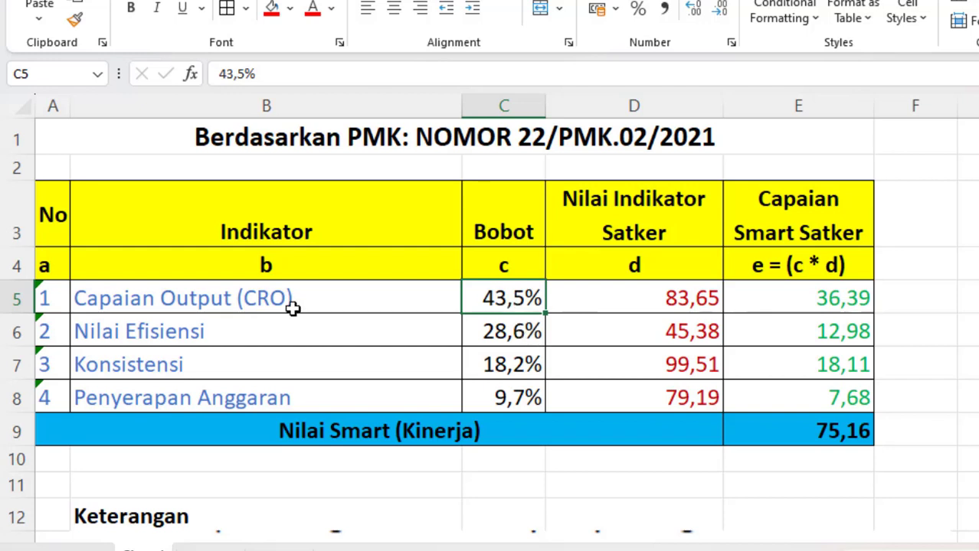
pyautogui.moveTo(221, 299); pyautogui.dragTo(466, 337)
pyautogui.click(590, 337)
pyautogui.moveTo(506, 300); pyautogui.dragTo(510, 334)
pyautogui.click(584, 345)
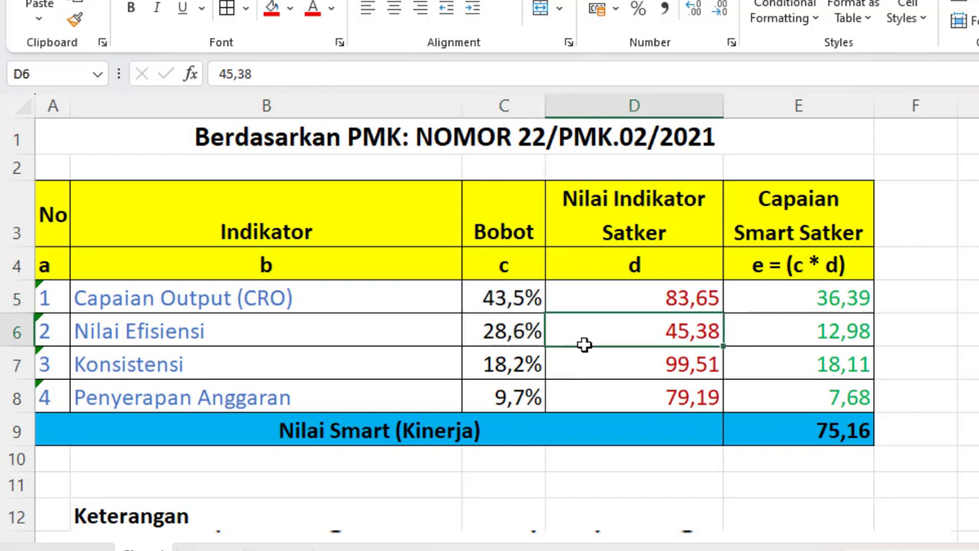
# Compare the Bobot of Penyerapan Anggaran in C8 and Konsistensi in C7 with that of Capaian Output in C5
pyautogui.click(518, 401)
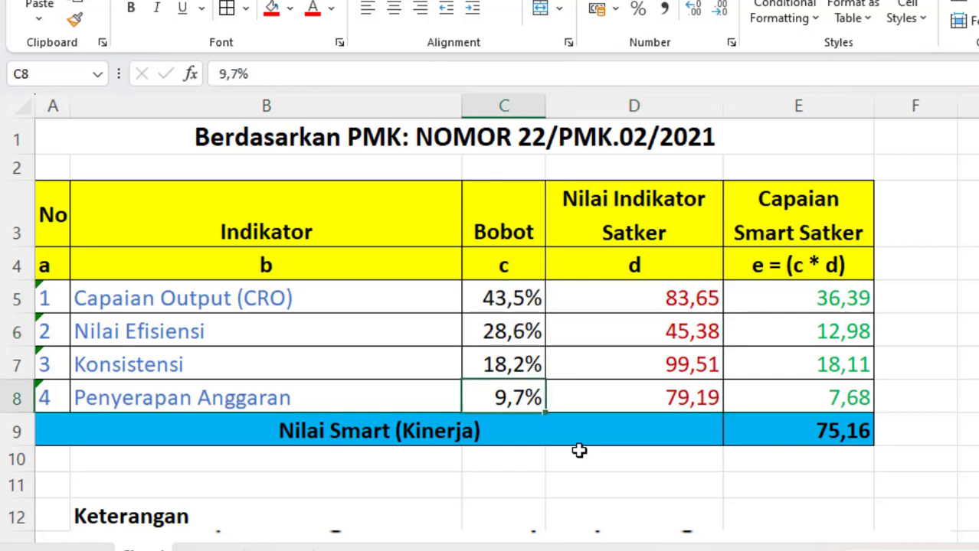
pyautogui.click(487, 365)
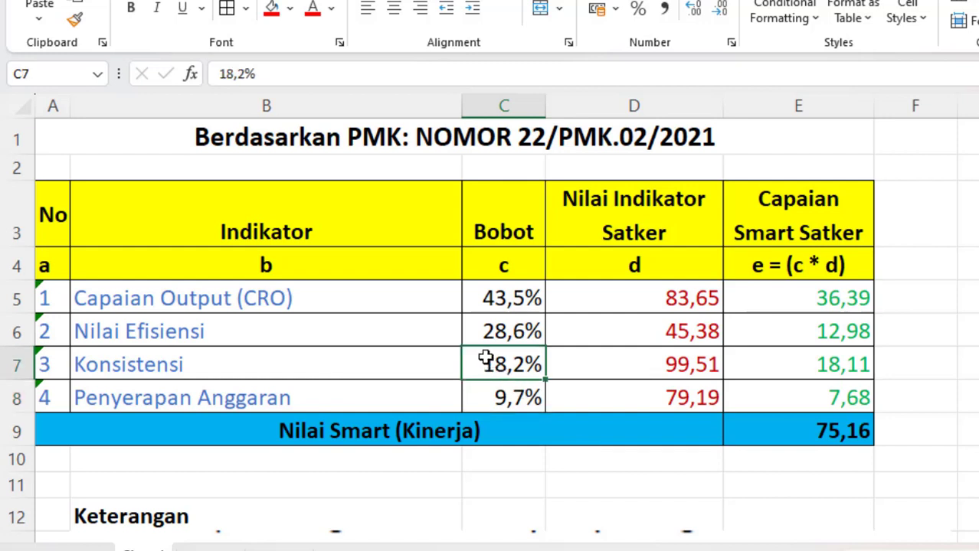
pyautogui.click(126, 365)
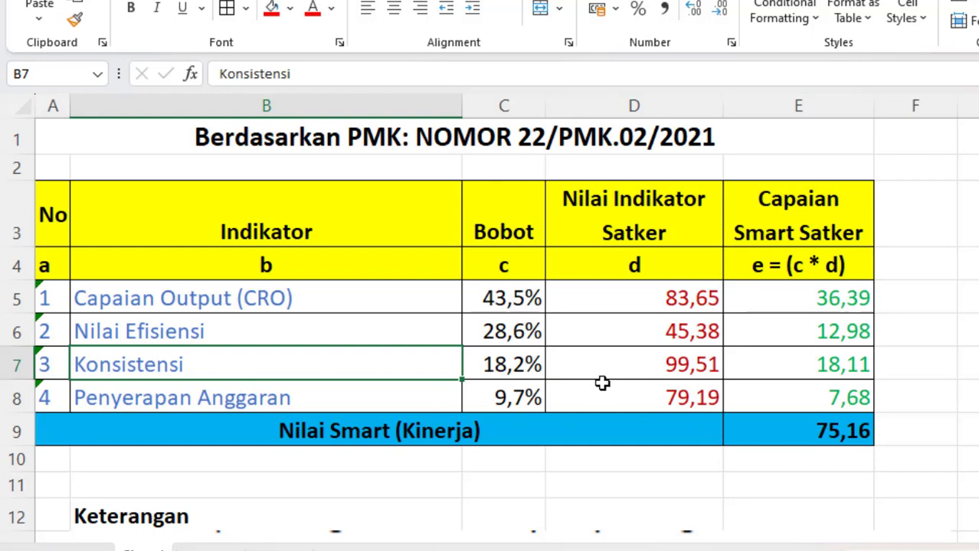
pyautogui.click(511, 366)
pyautogui.click(494, 297)
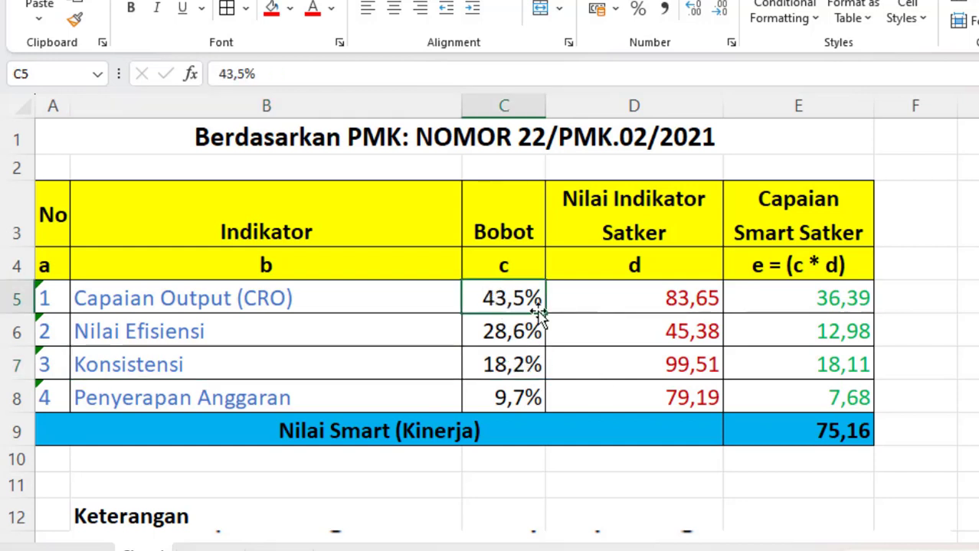
# Compare the Bobot of Konsistensi in C7 with Capaian Output in C5, and select the Capaian Output and Nilai Efisiensi rows in B5:C6
pyautogui.click(514, 363)
pyautogui.click(507, 289)
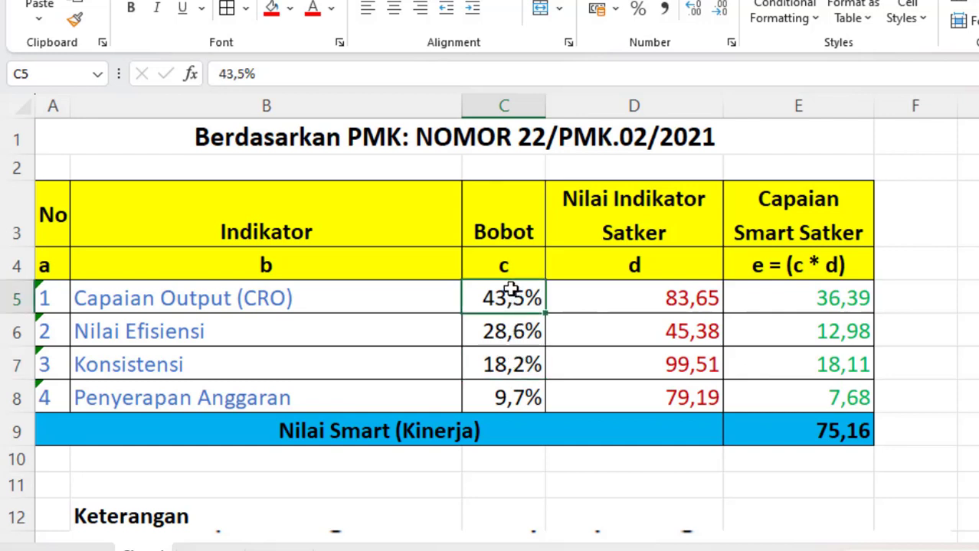
pyautogui.click(509, 365)
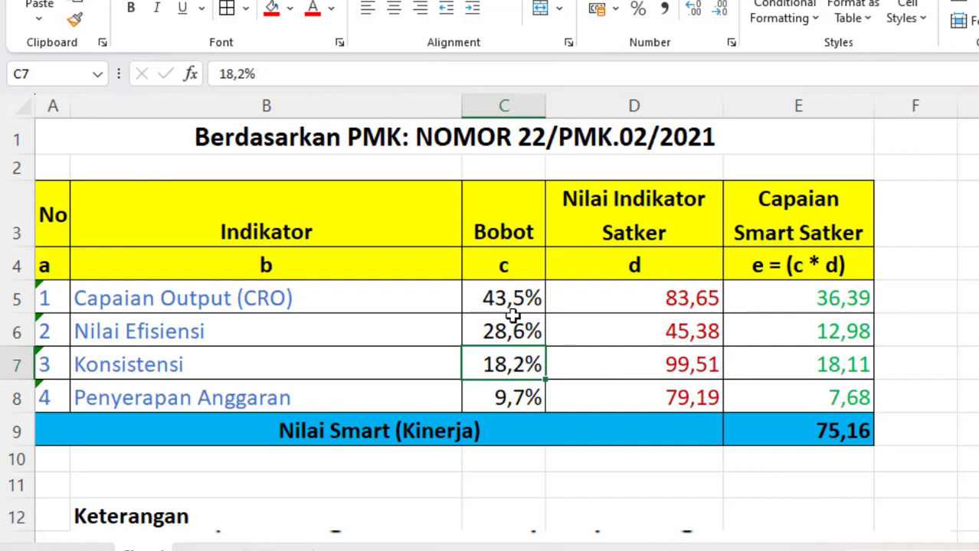
pyautogui.moveTo(127, 297); pyautogui.dragTo(505, 318)
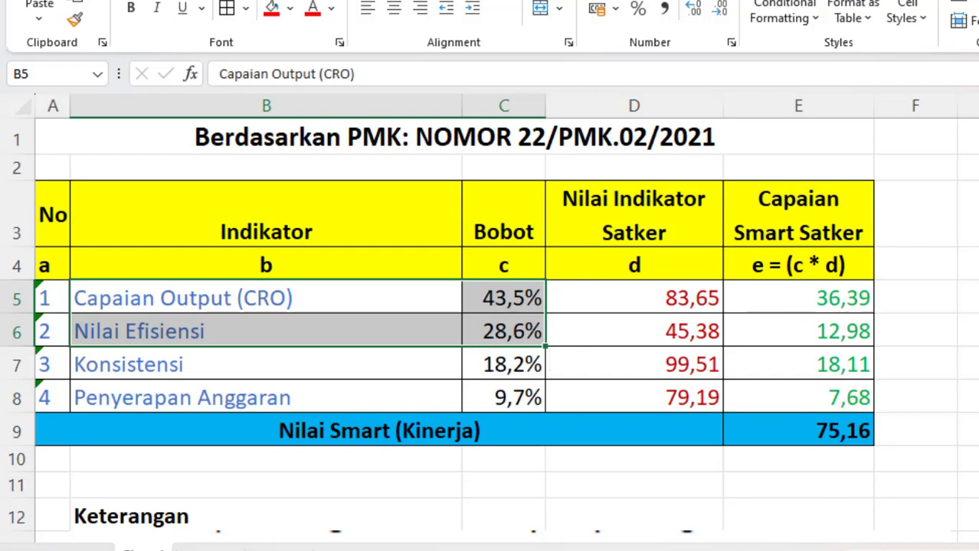
# Switch to Word to examine the Nilai SMART bar chart picture, and compare it with the Nilai SMART chart in the web browser
pyautogui.moveTo(873, 550)
pyautogui.click(769, 505)
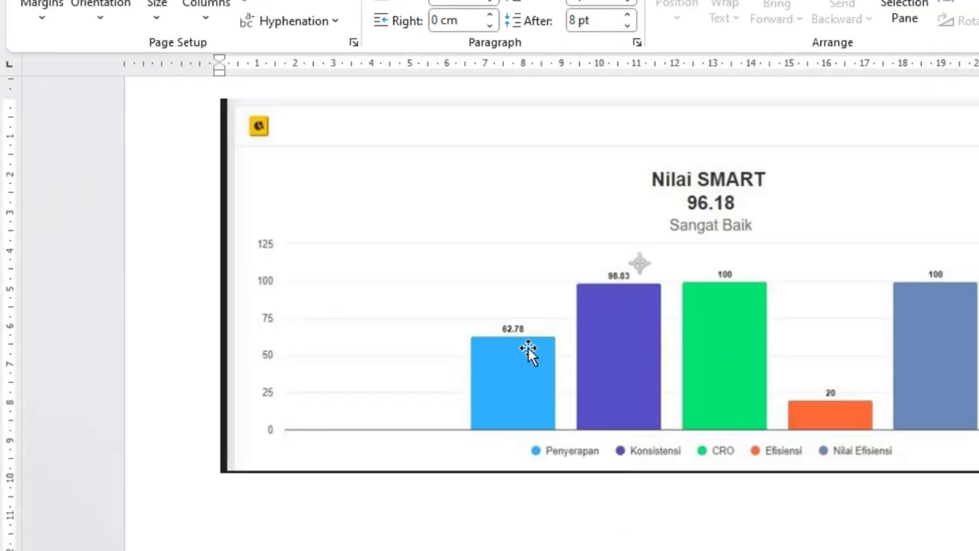
pyautogui.click(735, 337)
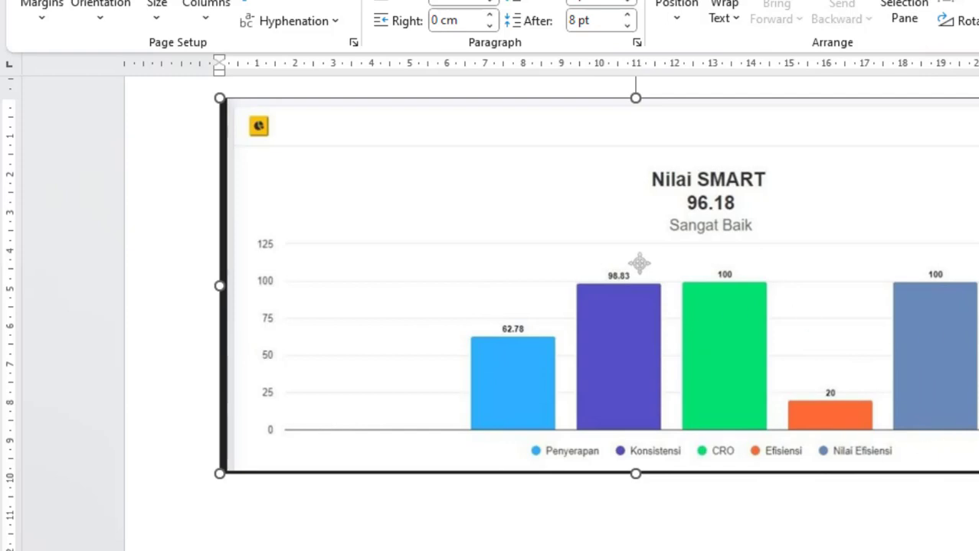
pyautogui.click(610, 520)
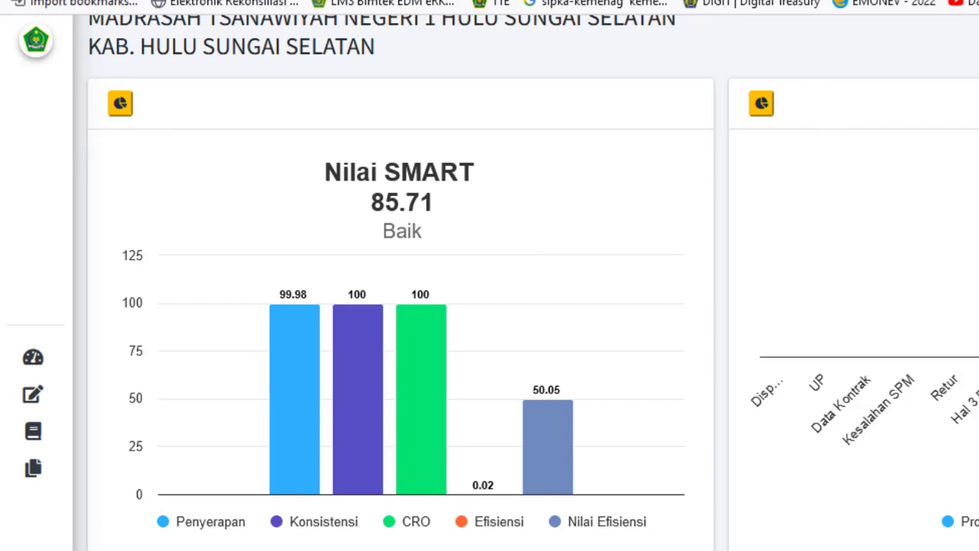
# Switch to the Word document with the analysis and review its conclusions from the heading "Kesimpulan analisa kami"
pyautogui.click(766, 498)
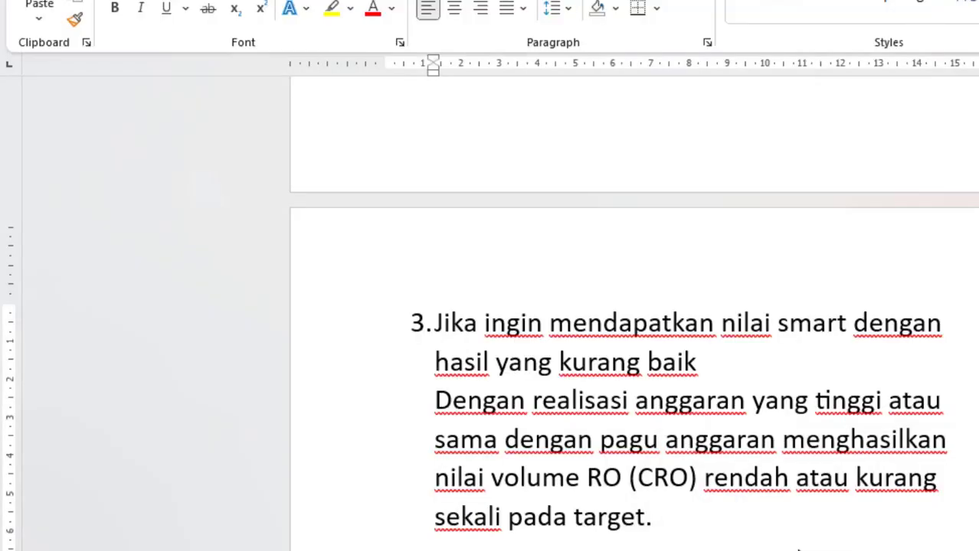
pyautogui.scroll(10, 709, 375)
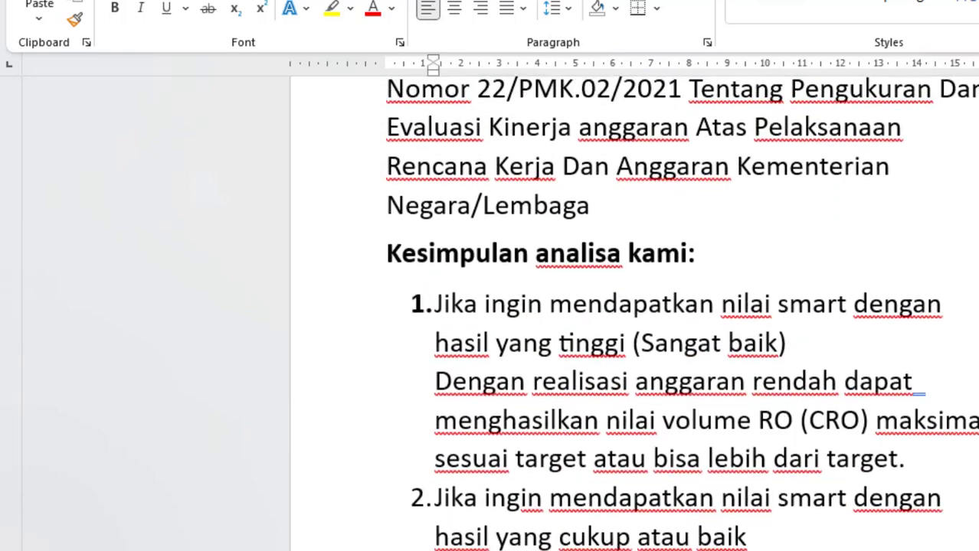